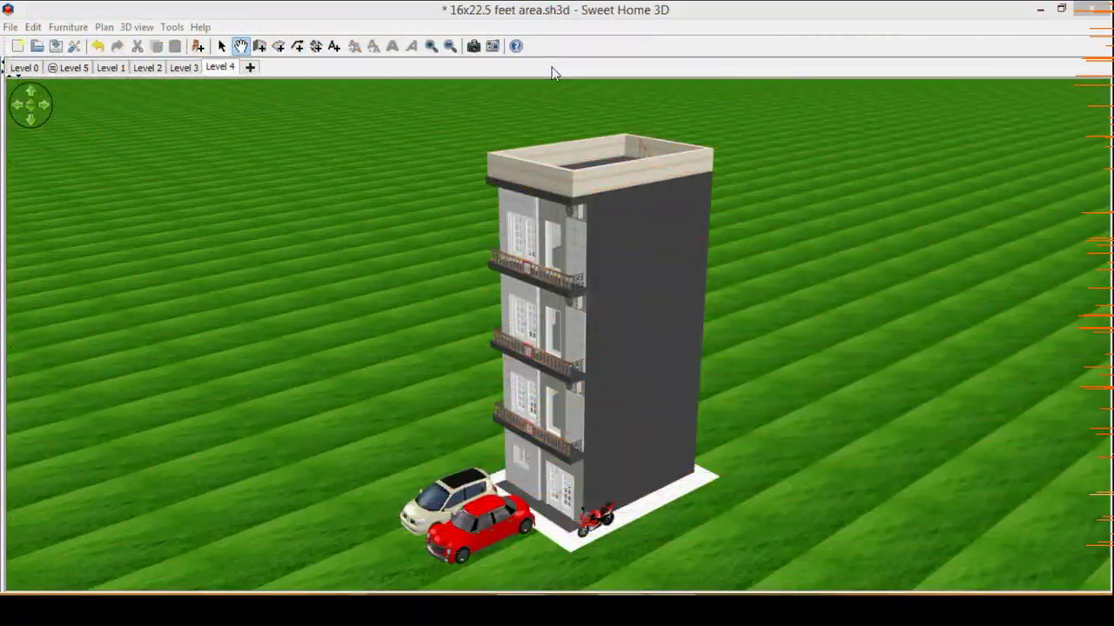
# Orbit the five-storey building in 3D until its balcony facade faces front.
pyautogui.click(632, 311)
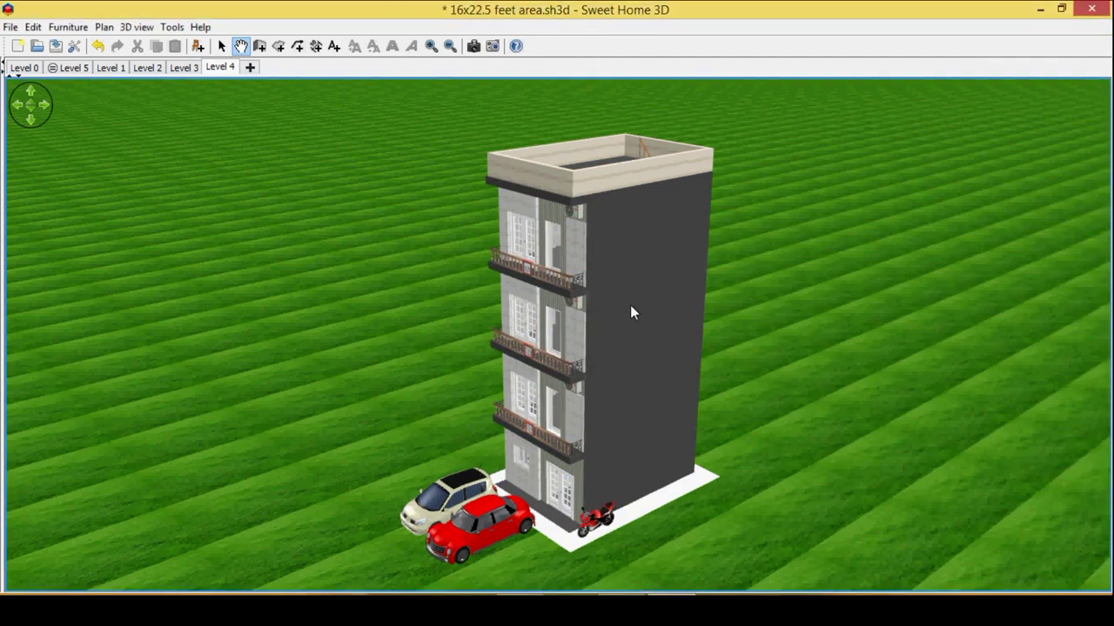
pyautogui.press('Left')
pyautogui.press('Left')
pyautogui.press('Left')
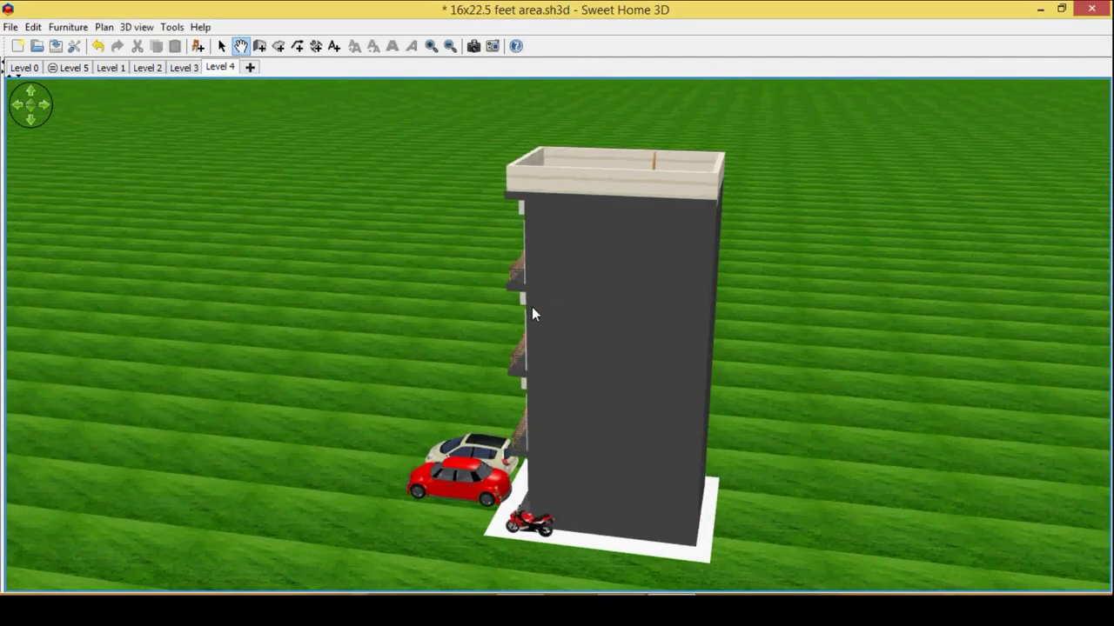
pyautogui.moveTo(607, 314); pyautogui.dragTo(679, 304)
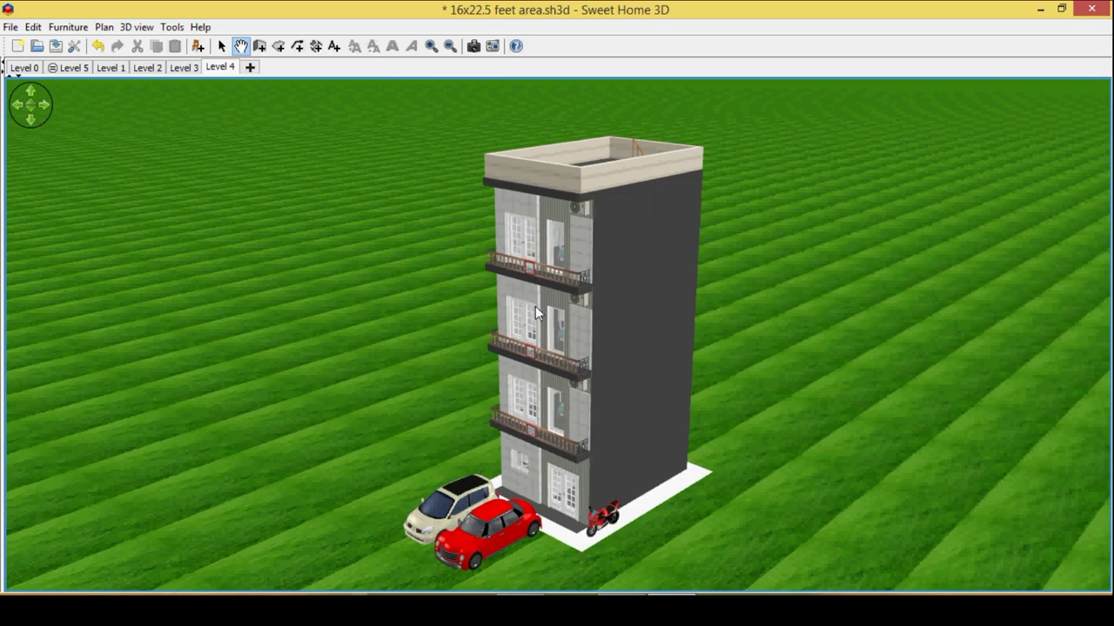
pyautogui.moveTo(537, 313)
pyautogui.mouseDown()
pyautogui.moveTo(629, 318)
pyautogui.moveTo(586, 338)
pyautogui.moveTo(652, 356)
pyautogui.moveTo(655, 288)
pyautogui.mouseUp()
pyautogui.moveTo(619, 333)
pyautogui.mouseDown()
pyautogui.moveTo(602, 333)
pyautogui.moveTo(601, 310)
pyautogui.moveTo(603, 322)
pyautogui.moveTo(506, 317)
pyautogui.moveTo(644, 329)
pyautogui.moveTo(542, 346)
pyautogui.mouseUp()
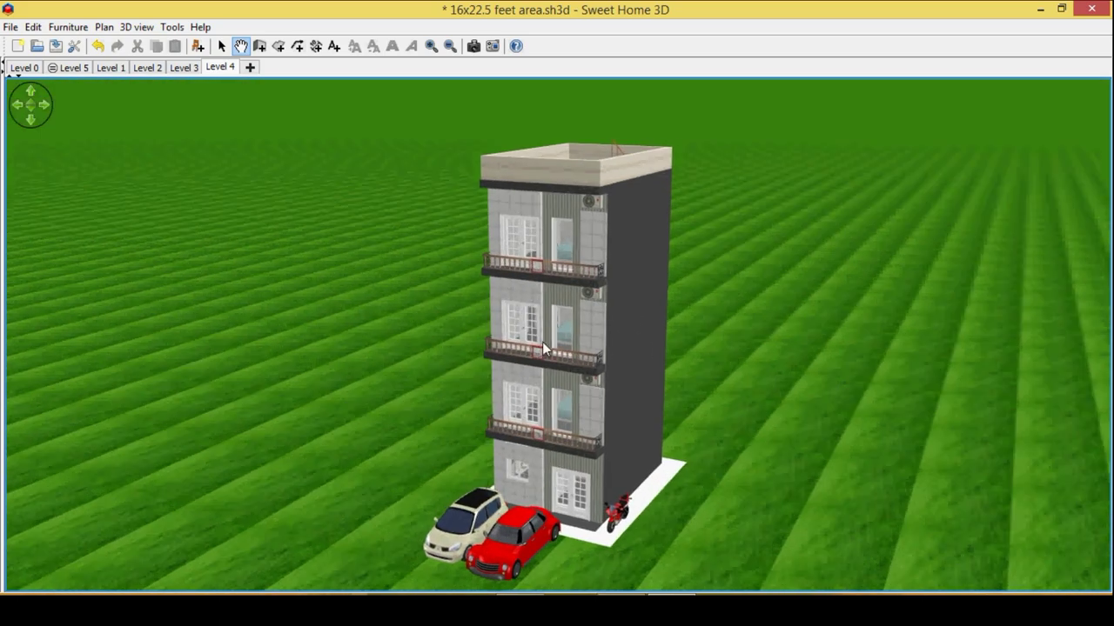
pyautogui.moveTo(609, 350)
pyautogui.mouseDown()
pyautogui.moveTo(638, 336)
pyautogui.moveTo(641, 315)
pyautogui.moveTo(667, 315)
pyautogui.moveTo(443, 318)
pyautogui.moveTo(536, 269)
pyautogui.mouseUp()
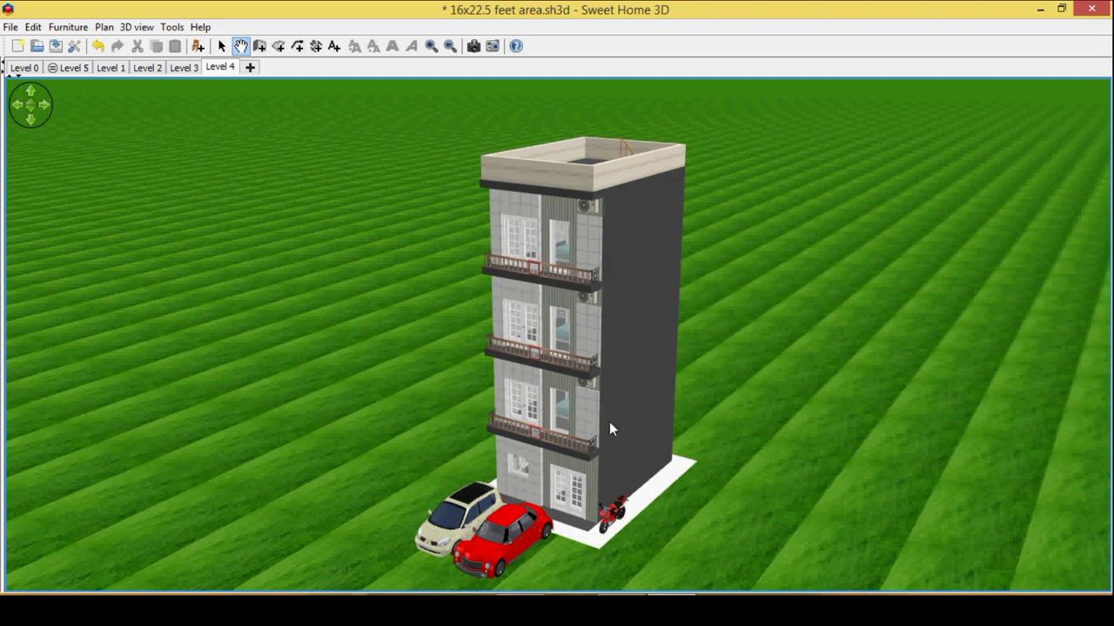
# Swing to an aerial side-wall view, then reveal the Level 4 plan with its L-shaped wooden floor.
pyautogui.moveTo(613, 423); pyautogui.dragTo(666, 416)
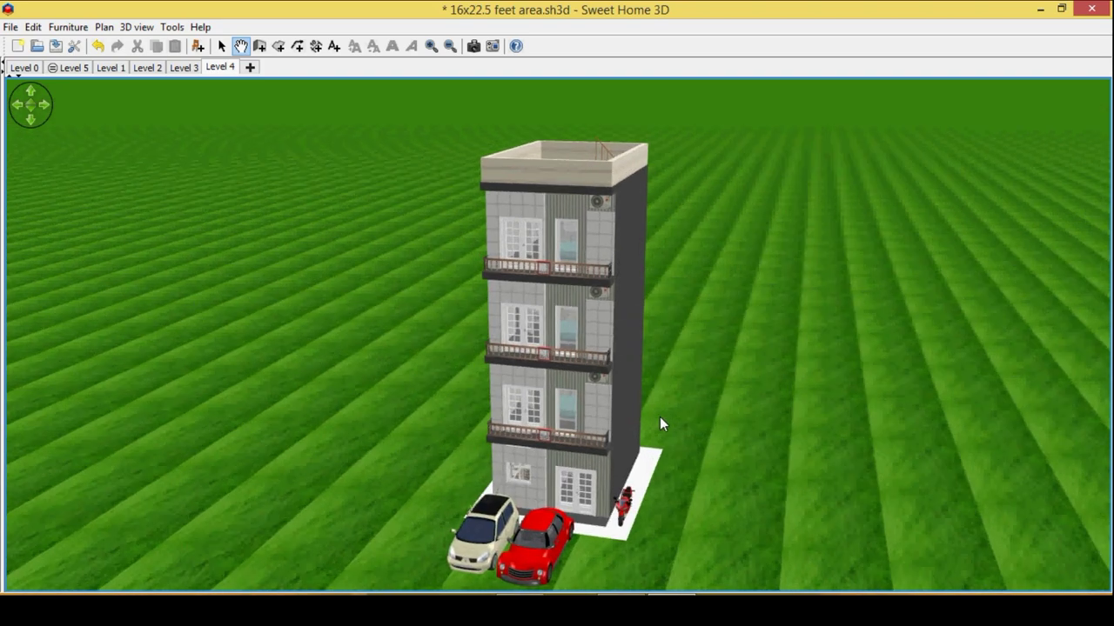
pyautogui.moveTo(660, 423); pyautogui.dragTo(560, 467)
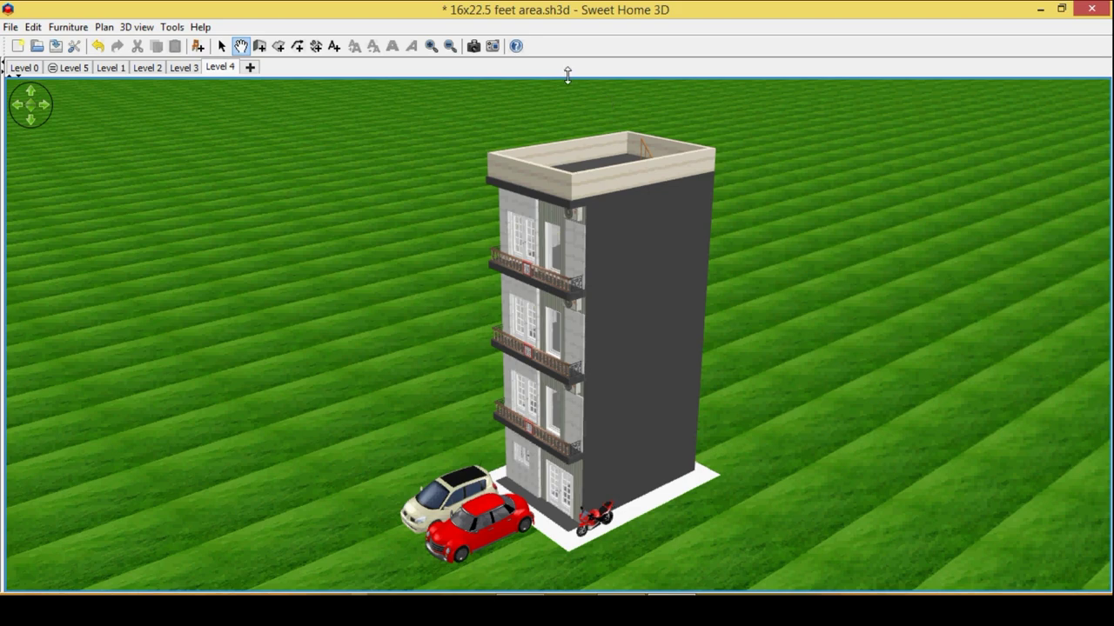
pyautogui.moveTo(567, 76)
pyautogui.mouseDown()
pyautogui.moveTo(566, 374)
pyautogui.moveTo(581, 590)
pyautogui.mouseUp()
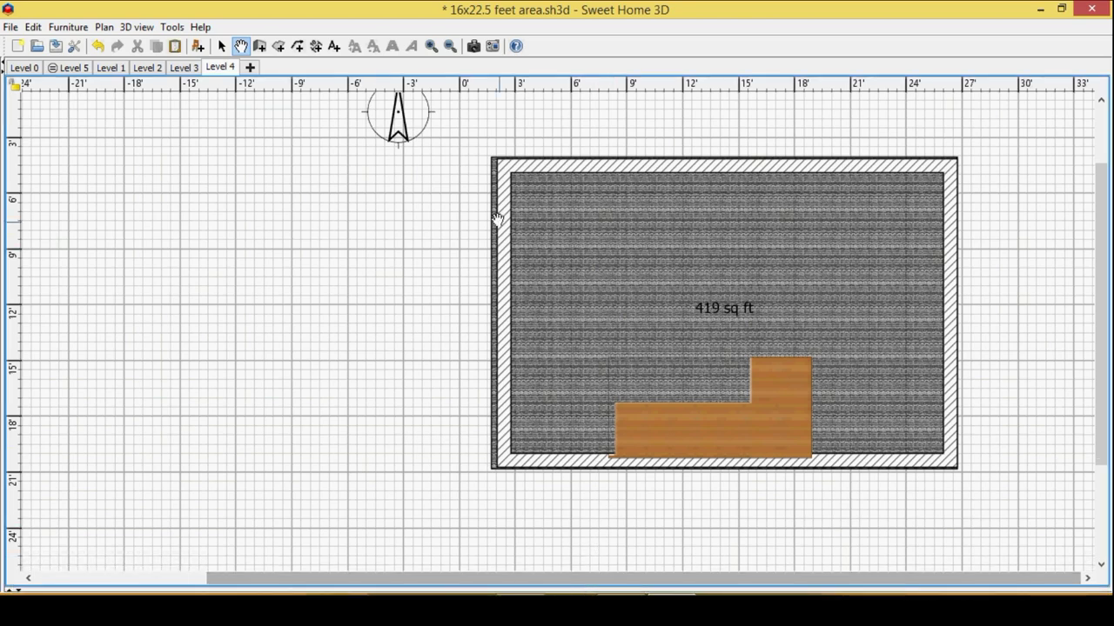
# Switch the plan to Level 0, with kitchen, bathroom, bedroom, two cars and the motorbike.
pyautogui.click(25, 68)
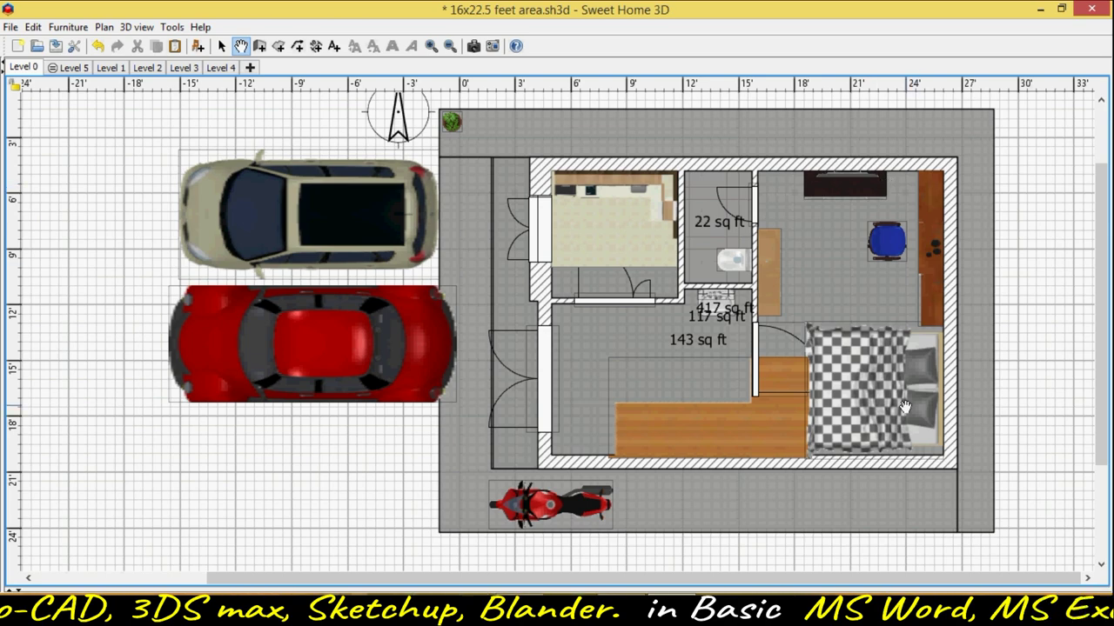
# Browse the Level 1, 2, 3 and 4 plans, then expand the 3D view to fill the window.
pyautogui.click(118, 71)
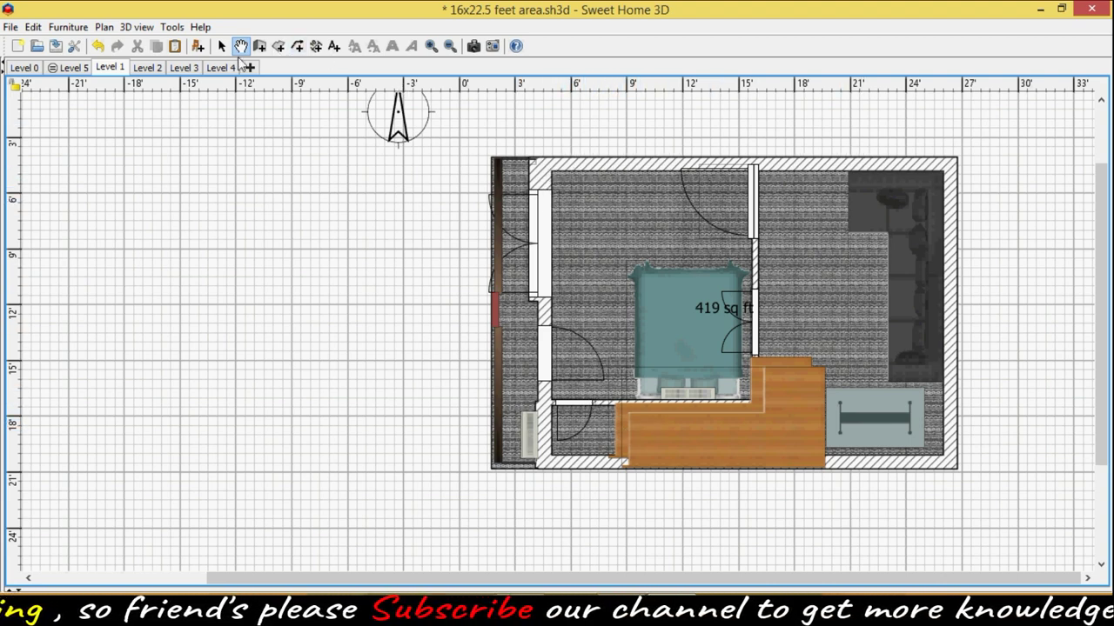
pyautogui.click(139, 69)
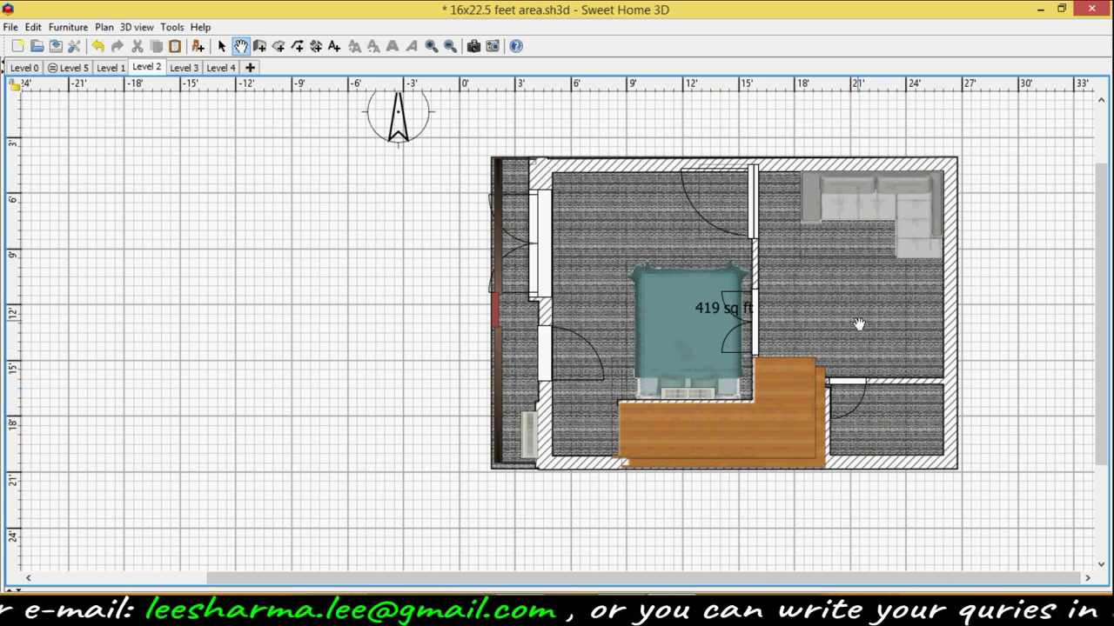
pyautogui.click(221, 68)
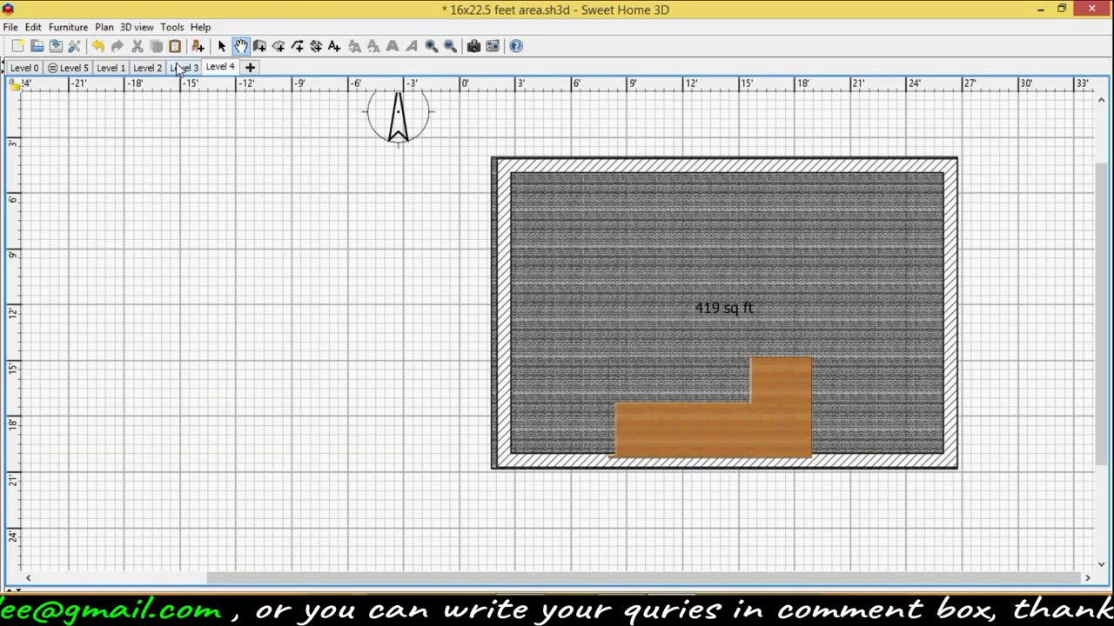
pyautogui.click(183, 68)
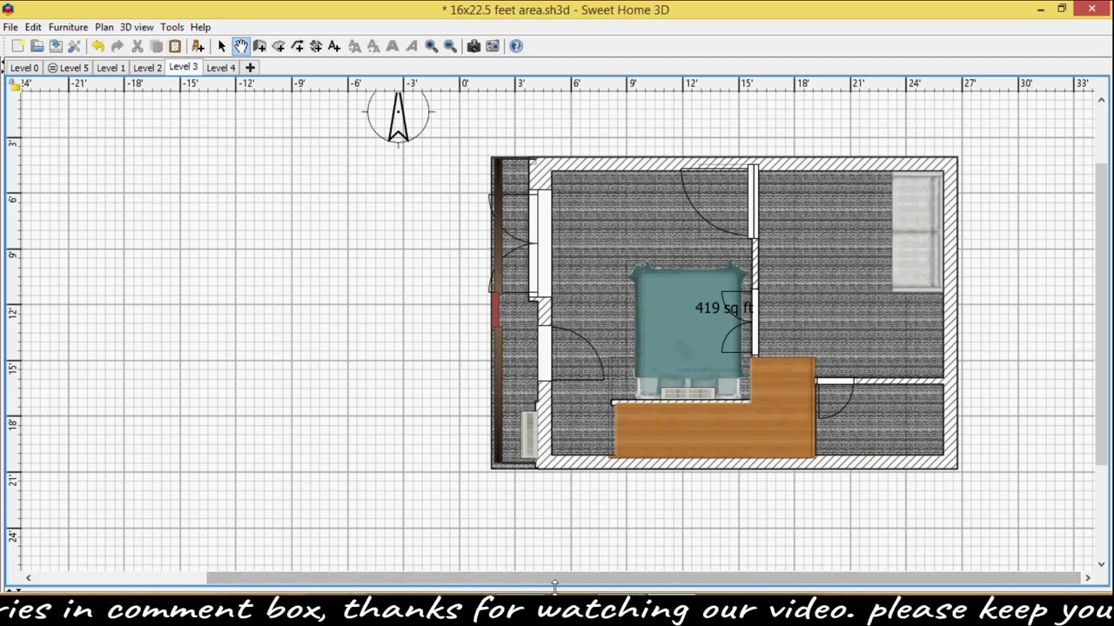
pyautogui.click(223, 69)
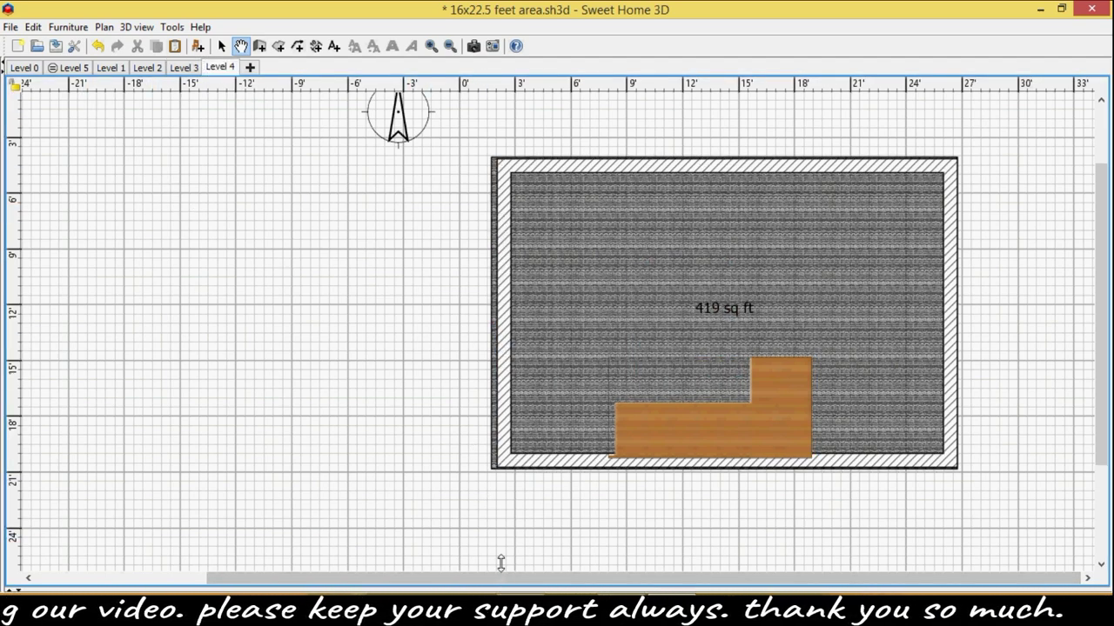
pyautogui.moveTo(500, 563)
pyautogui.mouseDown()
pyautogui.moveTo(527, 66)
pyautogui.moveTo(531, 79)
pyautogui.mouseUp()
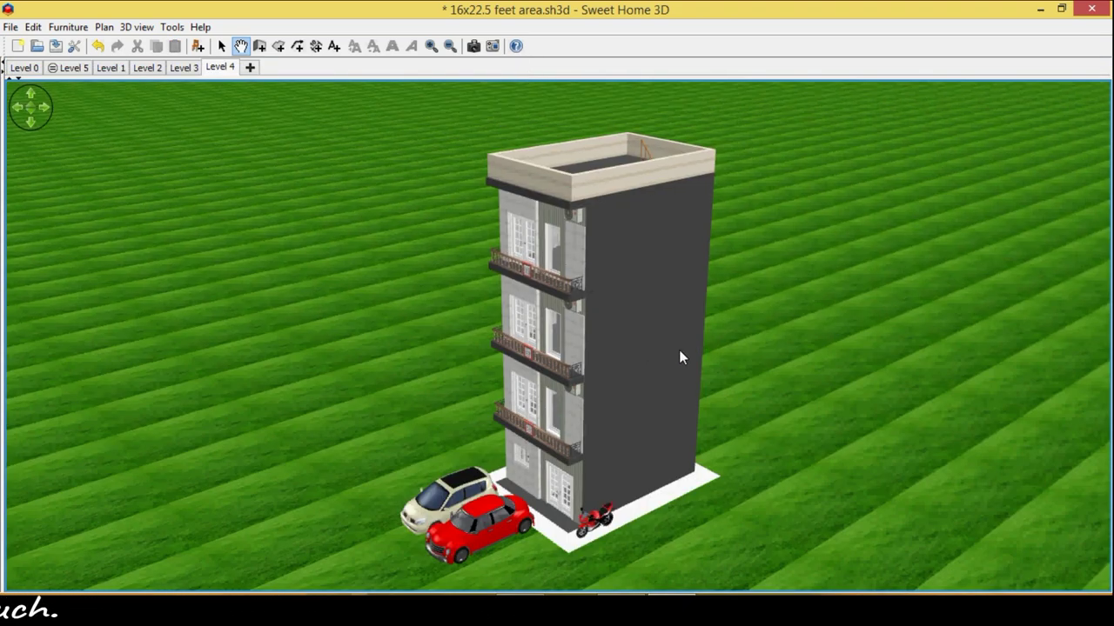
# Orbit the 3D model until the balcony facade faces front above the parked cars.
pyautogui.moveTo(680, 357)
pyautogui.mouseDown()
pyautogui.moveTo(857, 349)
pyautogui.moveTo(558, 376)
pyautogui.mouseUp()
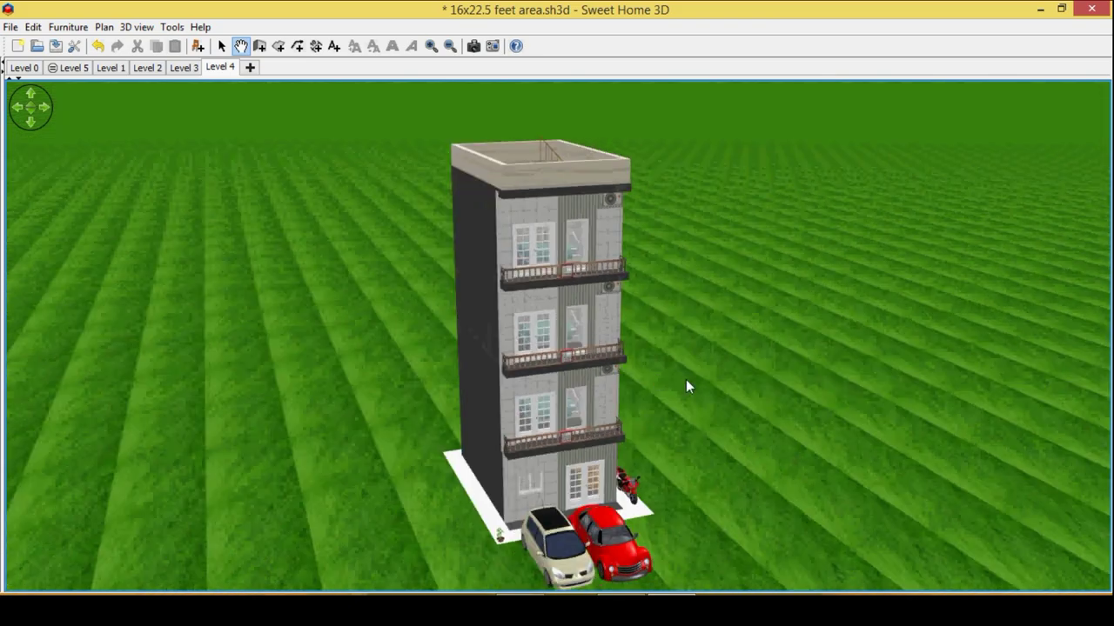
pyautogui.moveTo(685, 379)
pyautogui.mouseDown()
pyautogui.moveTo(484, 394)
pyautogui.moveTo(385, 329)
pyautogui.moveTo(423, 348)
pyautogui.moveTo(442, 333)
pyautogui.mouseUp()
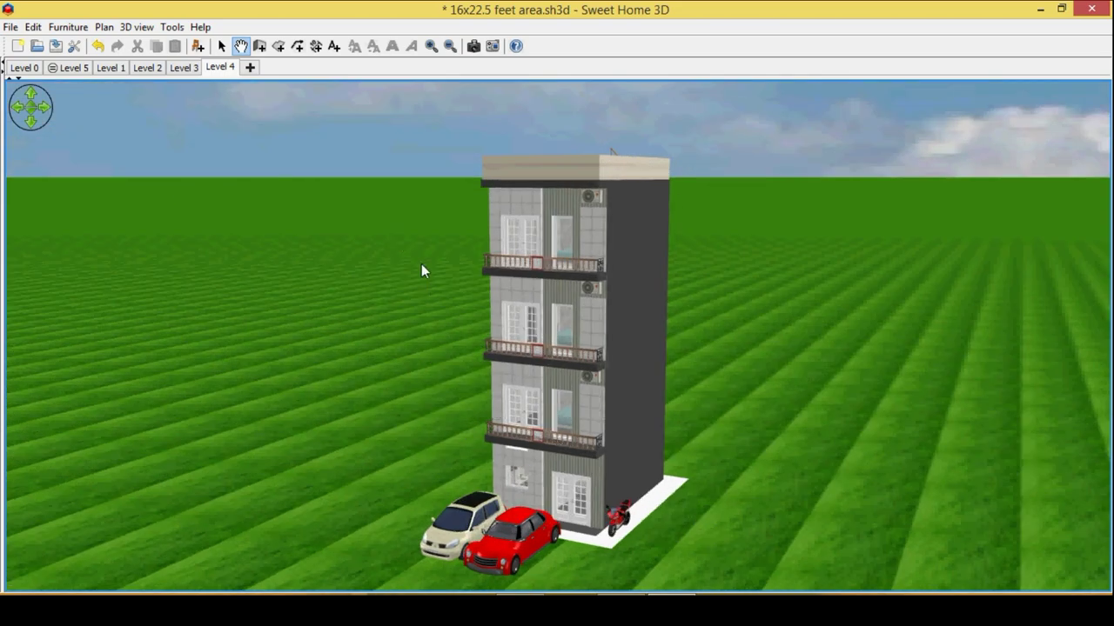
# Show only the Level 0 ground floor in 3D and move the camera closer at an oblique angle.
pyautogui.click(35, 67)
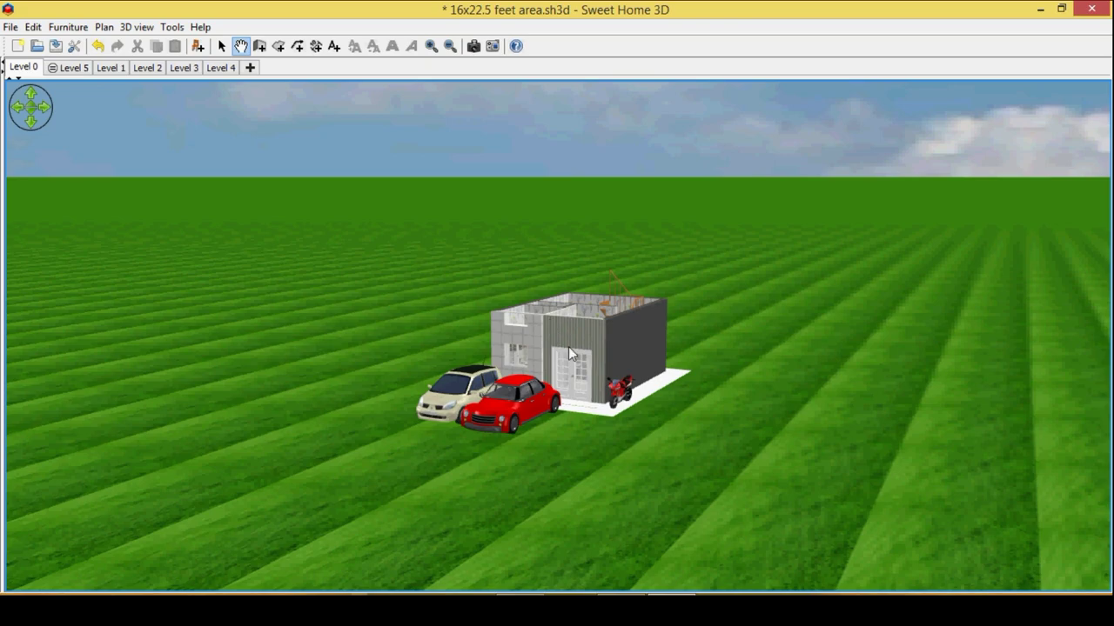
pyautogui.moveTo(570, 353); pyautogui.dragTo(580, 323)
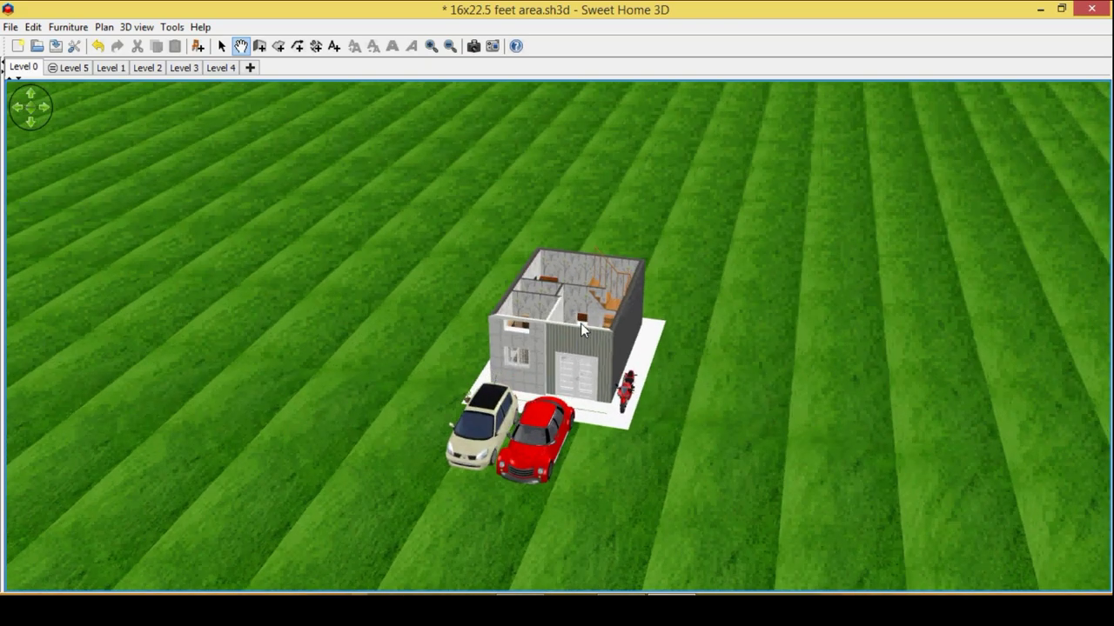
pyautogui.scroll(2, 575, 265)
pyautogui.moveTo(574, 266); pyautogui.dragTo(612, 72)
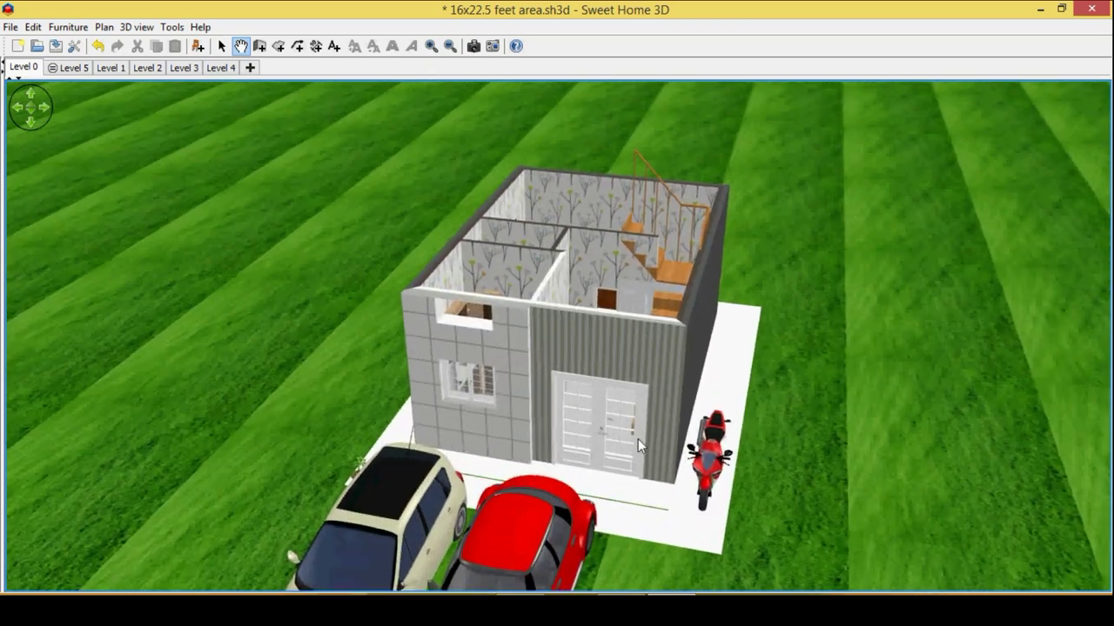
pyautogui.moveTo(638, 439)
pyautogui.mouseDown()
pyautogui.moveTo(619, 473)
pyautogui.moveTo(653, 371)
pyautogui.mouseUp()
pyautogui.scroll(-3, 653, 371)
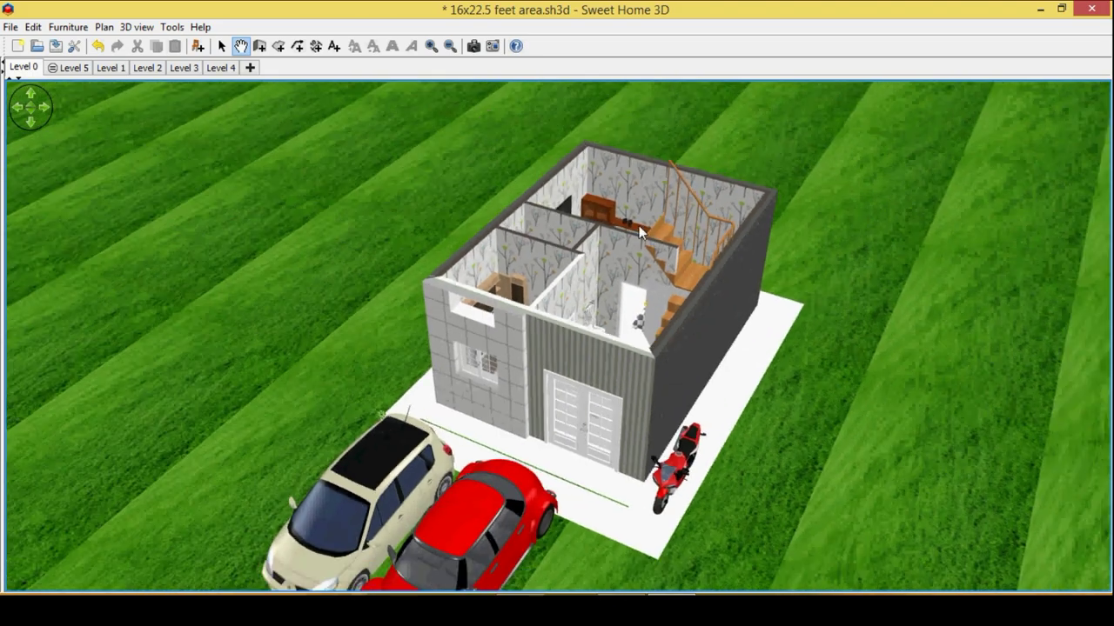
pyautogui.moveTo(639, 226)
pyautogui.mouseDown()
pyautogui.moveTo(604, 251)
pyautogui.moveTo(540, 349)
pyautogui.moveTo(615, 282)
pyautogui.moveTo(615, 167)
pyautogui.mouseUp()
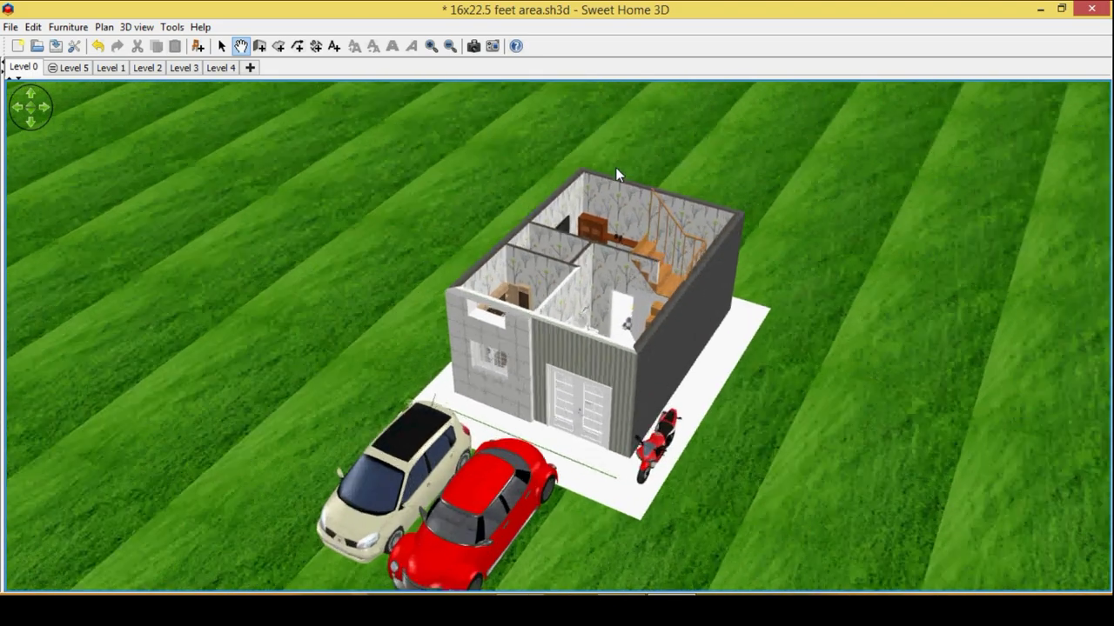
pyautogui.scroll(3, 619, 260)
pyautogui.scroll(3, 722, 362)
# Orbit from a near top-down view around the house to reveal the stairs and motorbike.
pyautogui.moveTo(723, 362)
pyautogui.mouseDown()
pyautogui.moveTo(798, 351)
pyautogui.moveTo(877, 433)
pyautogui.moveTo(676, 398)
pyautogui.moveTo(597, 444)
pyautogui.moveTo(313, 348)
pyautogui.moveTo(159, 340)
pyautogui.moveTo(52, 356)
pyautogui.mouseUp()
pyautogui.moveTo(650, 390)
pyautogui.mouseDown()
pyautogui.moveTo(838, 535)
pyautogui.moveTo(831, 310)
pyautogui.mouseUp()
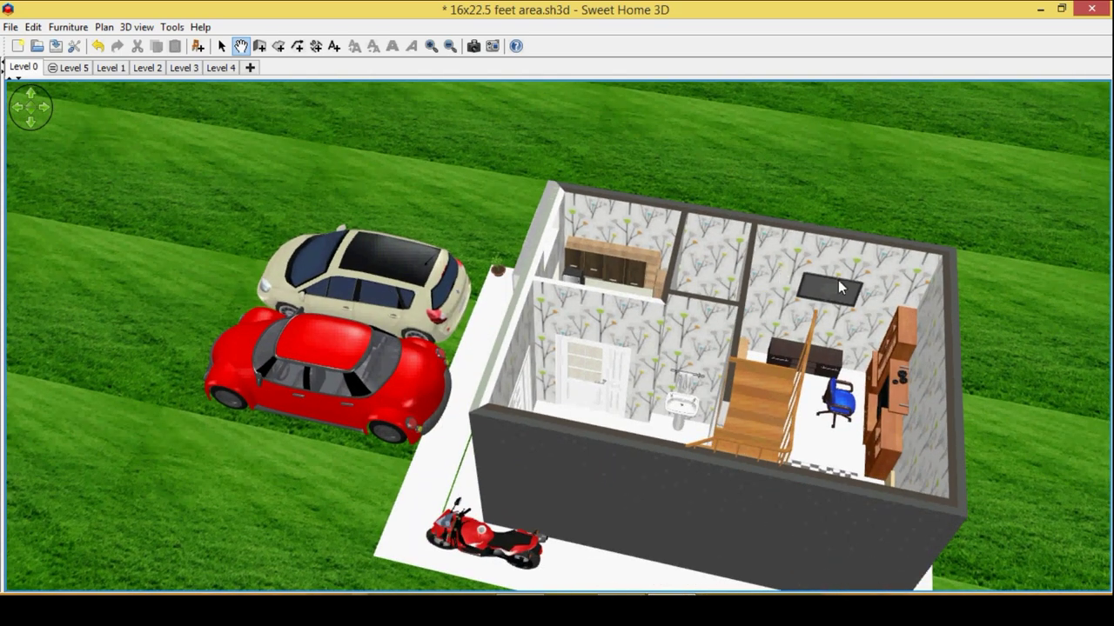
pyautogui.moveTo(844, 439)
pyautogui.mouseDown()
pyautogui.moveTo(514, 413)
pyautogui.moveTo(373, 471)
pyautogui.moveTo(260, 323)
pyautogui.mouseUp()
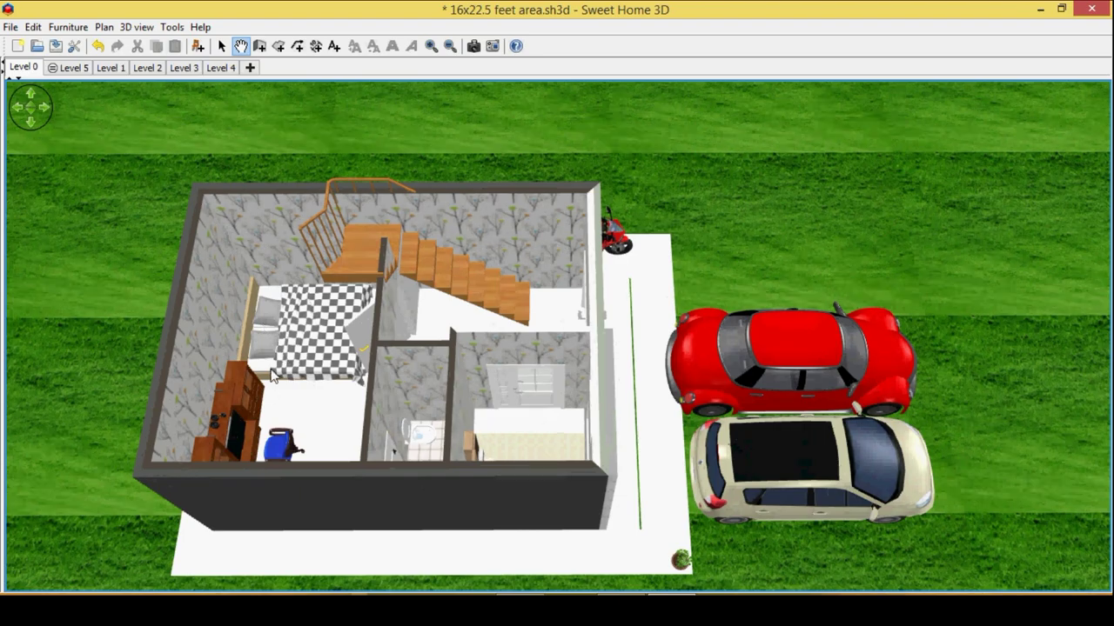
pyautogui.moveTo(274, 407)
pyautogui.mouseDown()
pyautogui.moveTo(428, 342)
pyautogui.moveTo(439, 303)
pyautogui.moveTo(549, 307)
pyautogui.moveTo(622, 310)
pyautogui.moveTo(779, 431)
pyautogui.moveTo(639, 415)
pyautogui.moveTo(600, 487)
pyautogui.moveTo(414, 474)
pyautogui.mouseUp()
pyautogui.moveTo(524, 496)
pyautogui.mouseDown()
pyautogui.moveTo(545, 427)
pyautogui.moveTo(576, 425)
pyautogui.mouseUp()
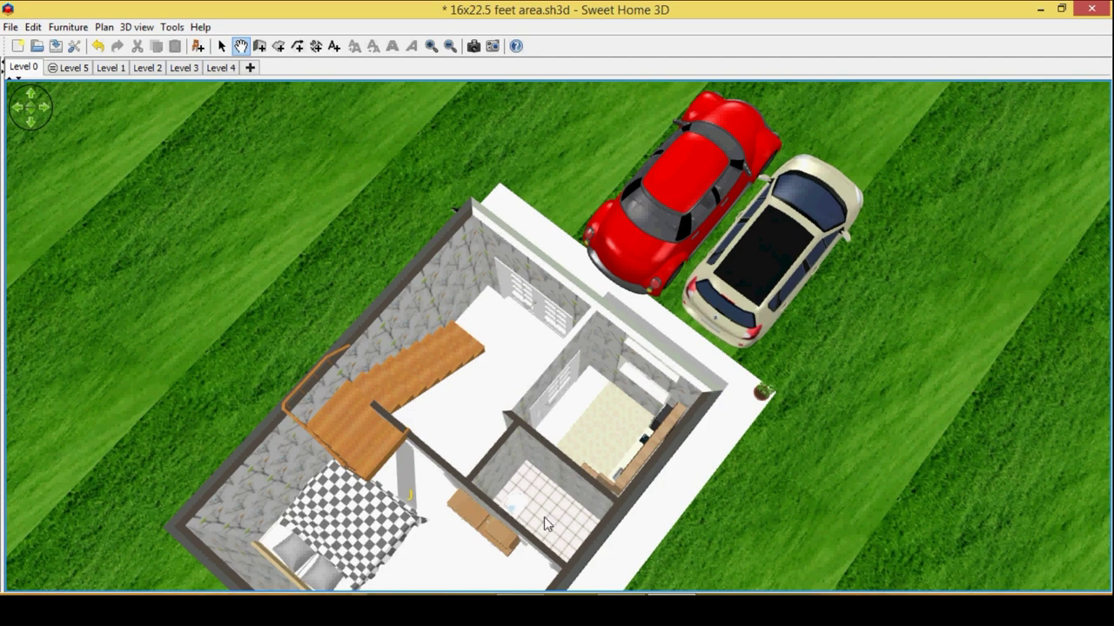
pyautogui.moveTo(544, 518); pyautogui.dragTo(668, 446)
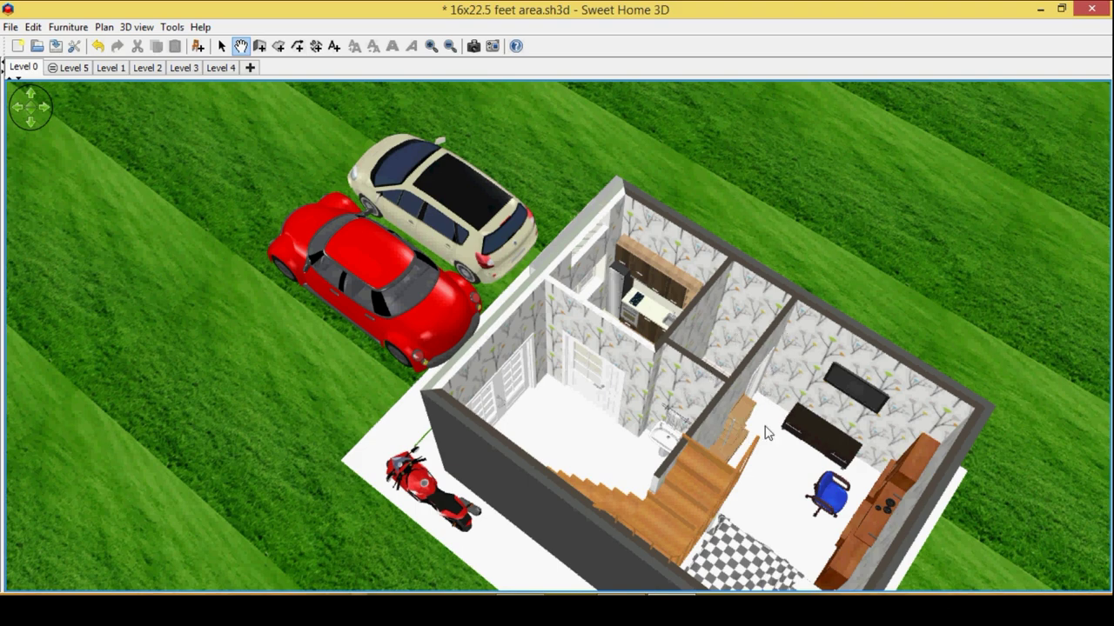
# View the ground floor from the front, front-left and the opposite side.
pyautogui.moveTo(766, 432)
pyautogui.mouseDown()
pyautogui.moveTo(855, 399)
pyautogui.moveTo(667, 299)
pyautogui.mouseUp()
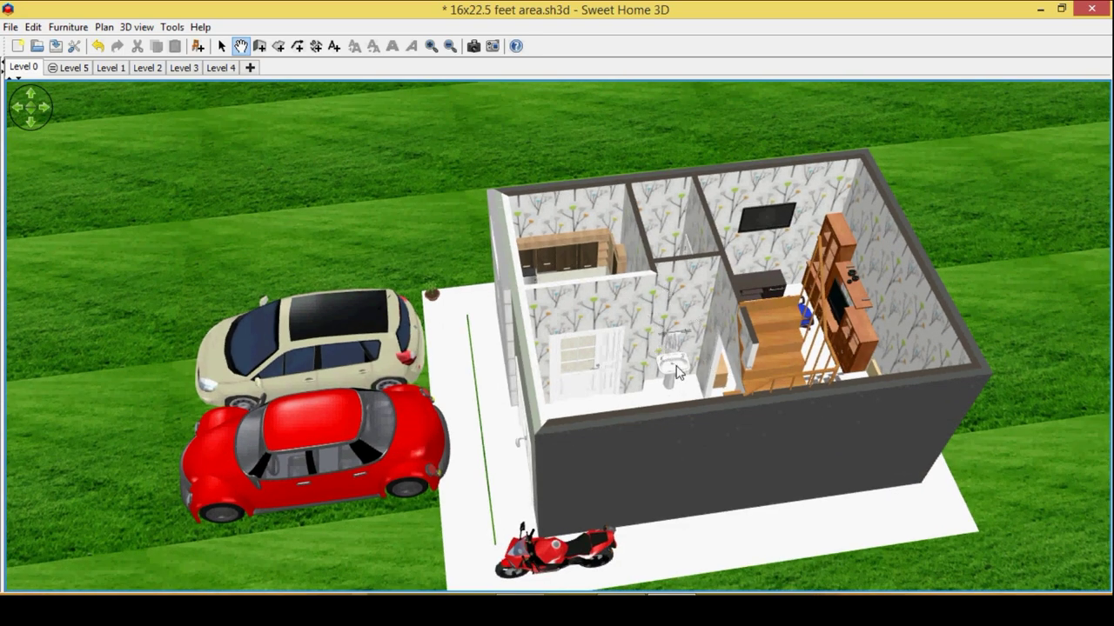
pyautogui.moveTo(677, 372)
pyautogui.mouseDown()
pyautogui.moveTo(731, 380)
pyautogui.moveTo(712, 391)
pyautogui.moveTo(575, 293)
pyautogui.moveTo(508, 308)
pyautogui.moveTo(559, 253)
pyautogui.moveTo(618, 300)
pyautogui.moveTo(623, 269)
pyautogui.moveTo(589, 339)
pyautogui.moveTo(704, 393)
pyautogui.moveTo(746, 373)
pyautogui.moveTo(652, 321)
pyautogui.mouseUp()
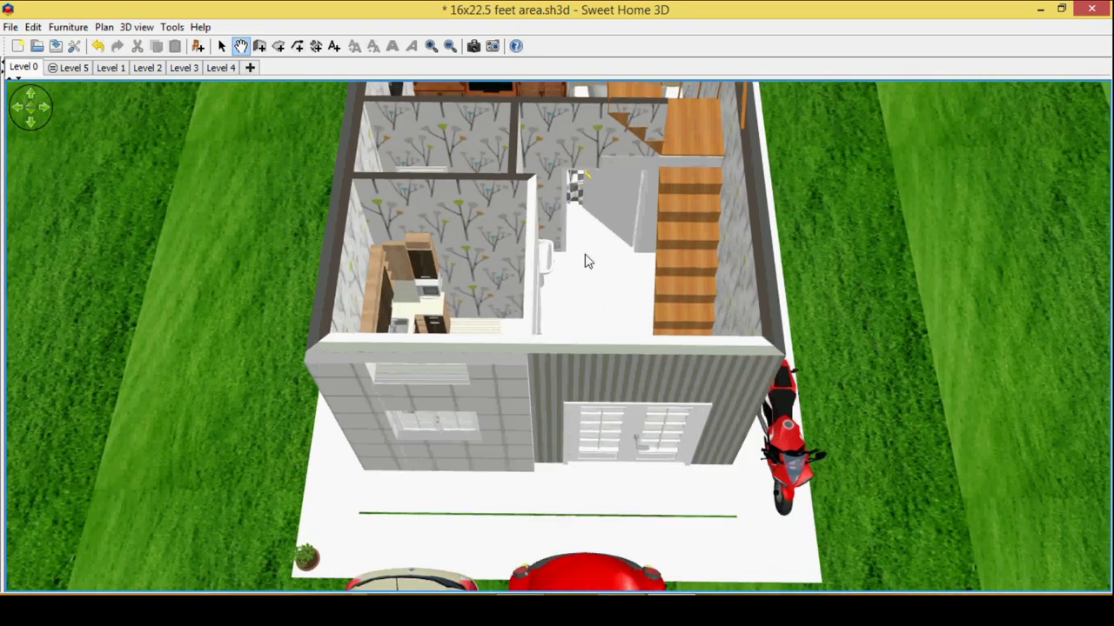
pyautogui.moveTo(558, 389)
pyautogui.mouseDown()
pyautogui.moveTo(462, 389)
pyautogui.moveTo(587, 403)
pyautogui.mouseUp()
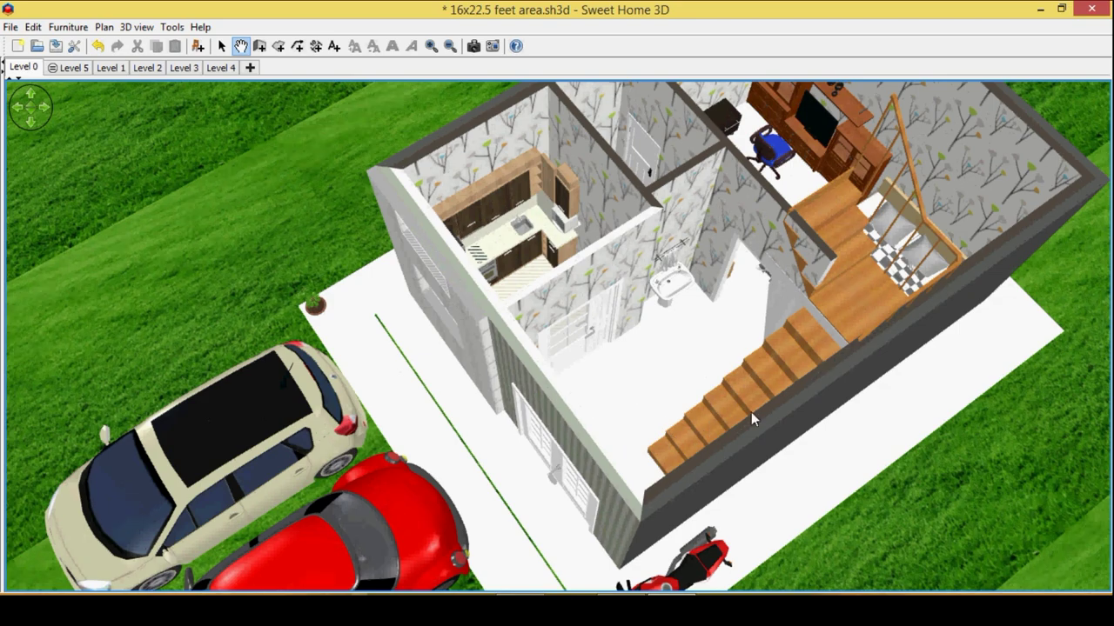
pyautogui.moveTo(750, 418)
pyautogui.mouseDown()
pyautogui.moveTo(816, 406)
pyautogui.moveTo(704, 320)
pyautogui.moveTo(718, 315)
pyautogui.moveTo(484, 228)
pyautogui.mouseUp()
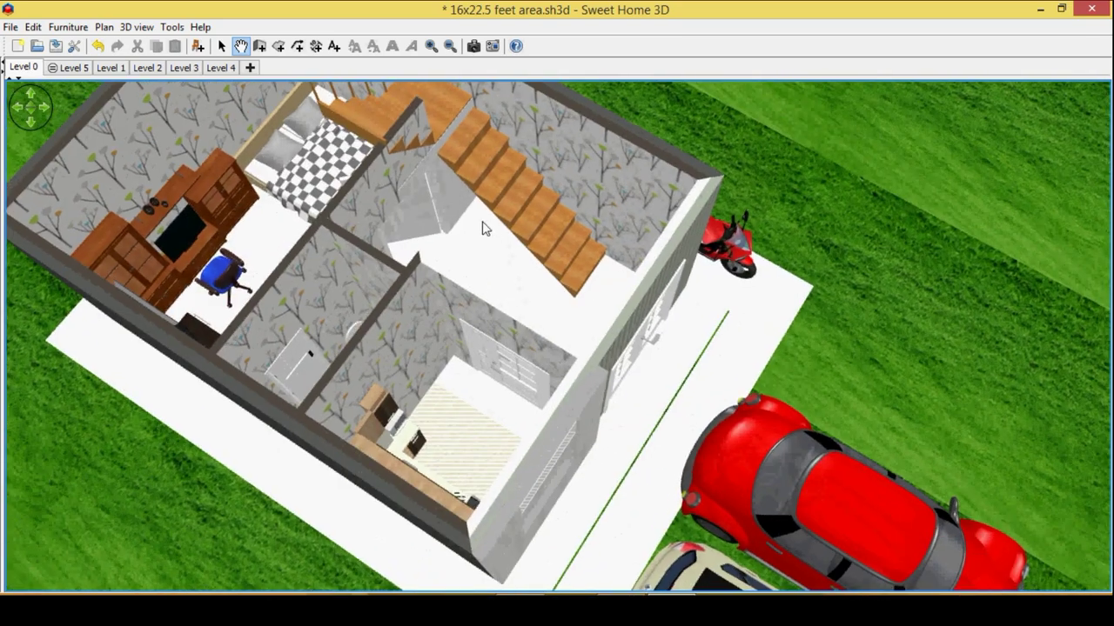
pyautogui.moveTo(584, 305)
pyautogui.mouseDown()
pyautogui.moveTo(472, 134)
pyautogui.moveTo(587, 263)
pyautogui.mouseUp()
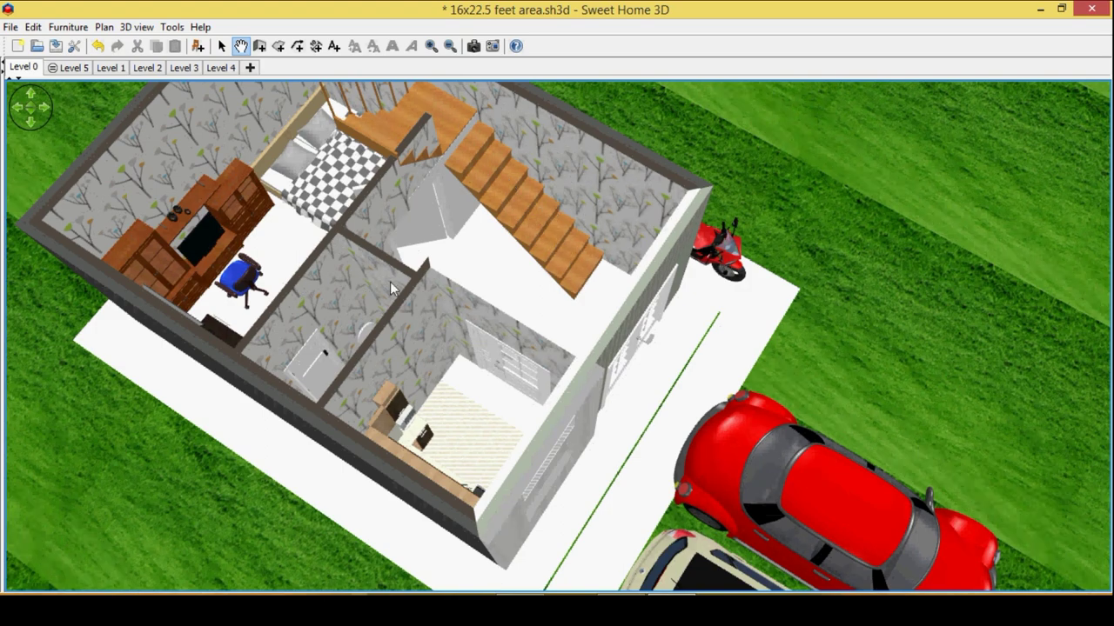
# Turn to reveal the staircase and the front and left walls, then pull back.
pyautogui.moveTo(390, 281)
pyautogui.mouseDown()
pyautogui.moveTo(455, 230)
pyautogui.moveTo(470, 201)
pyautogui.moveTo(371, 344)
pyautogui.moveTo(327, 338)
pyautogui.mouseUp()
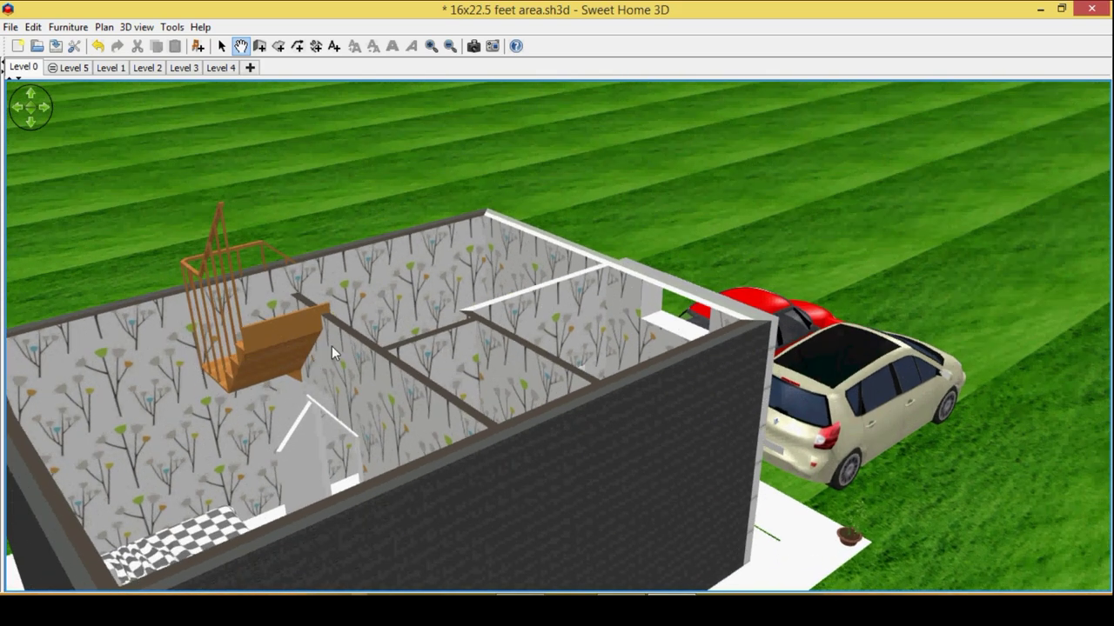
pyautogui.moveTo(362, 366)
pyautogui.mouseDown()
pyautogui.moveTo(336, 403)
pyautogui.moveTo(205, 400)
pyautogui.moveTo(340, 263)
pyautogui.moveTo(561, 100)
pyautogui.moveTo(586, 174)
pyautogui.mouseUp()
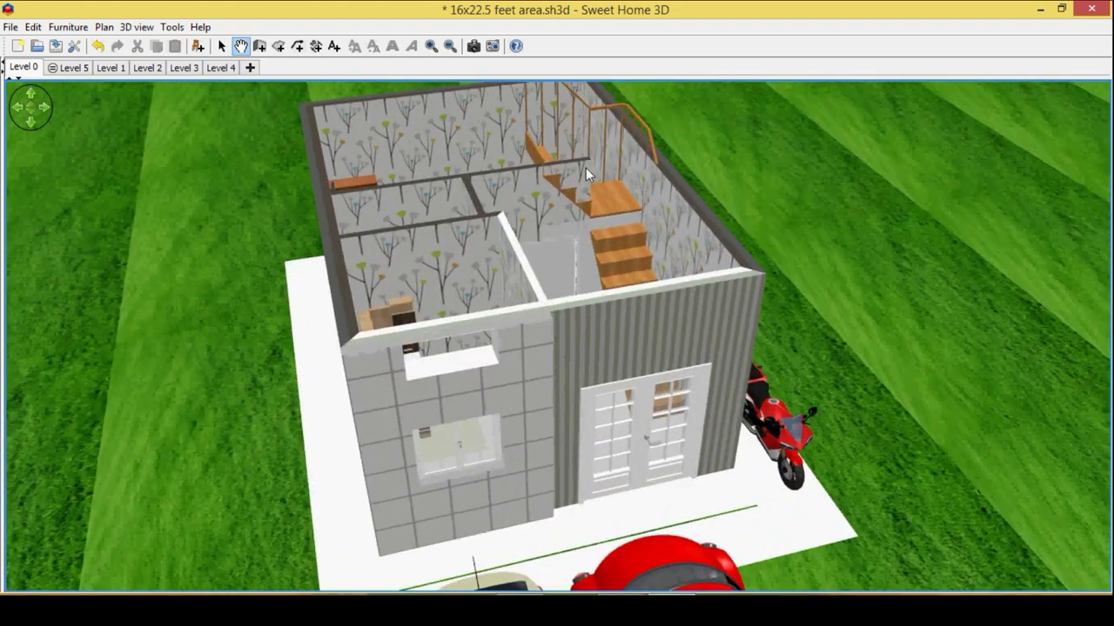
pyautogui.moveTo(610, 228)
pyautogui.mouseDown()
pyautogui.moveTo(443, 208)
pyautogui.moveTo(657, 325)
pyautogui.moveTo(825, 141)
pyautogui.mouseUp()
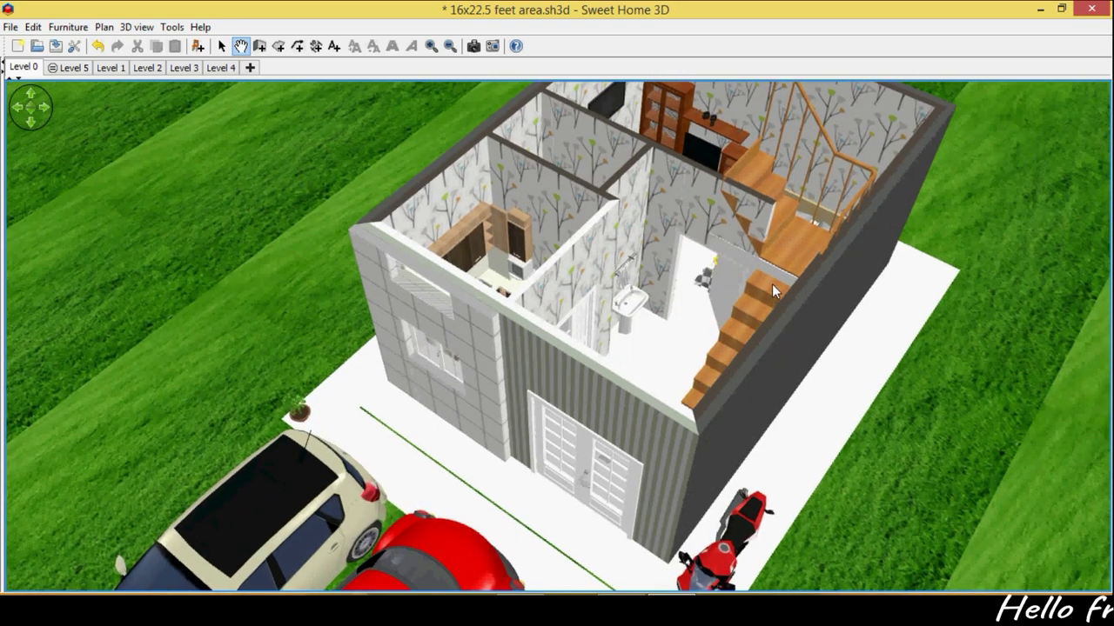
pyautogui.moveTo(772, 283); pyautogui.dragTo(780, 270)
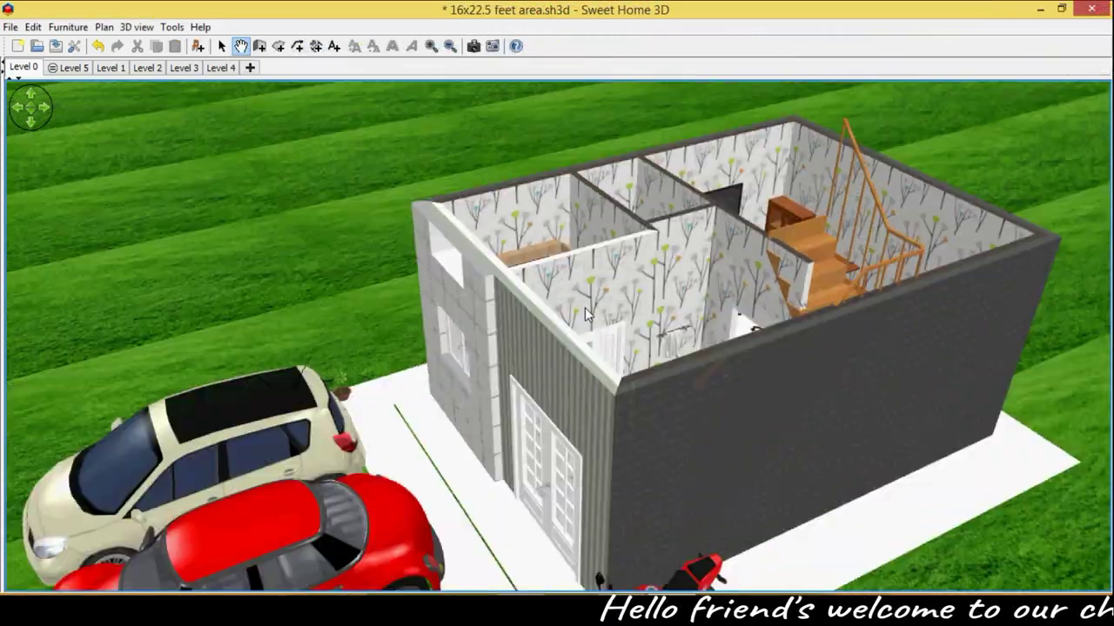
pyautogui.moveTo(586, 315); pyautogui.dragTo(591, 305)
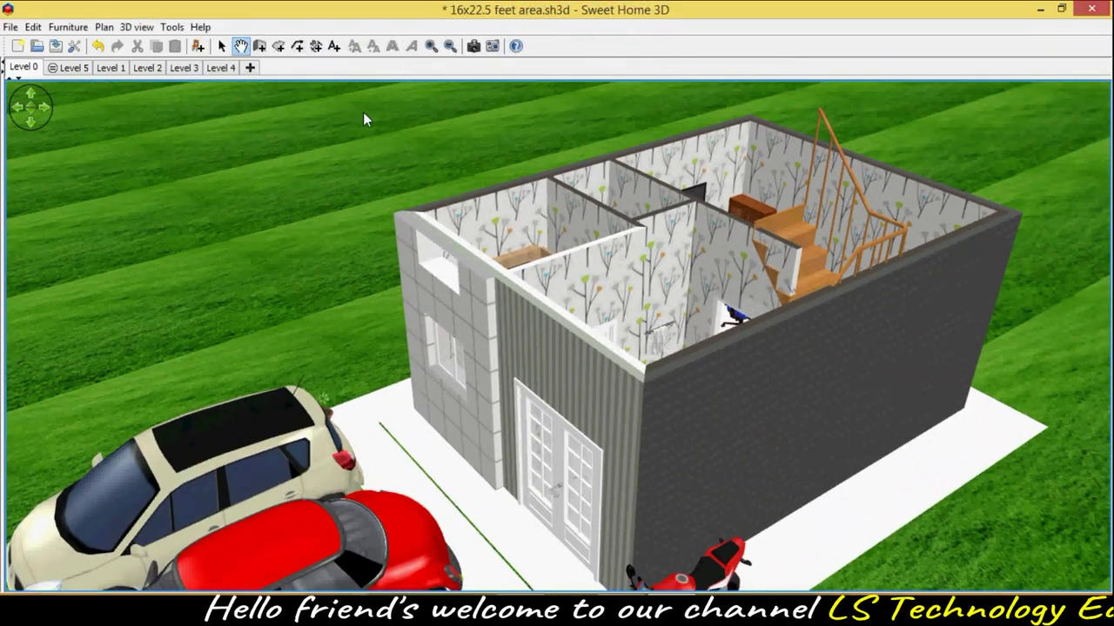
# Show the house up to Level 1 and zoom in on the first-floor bedroom.
pyautogui.click(112, 70)
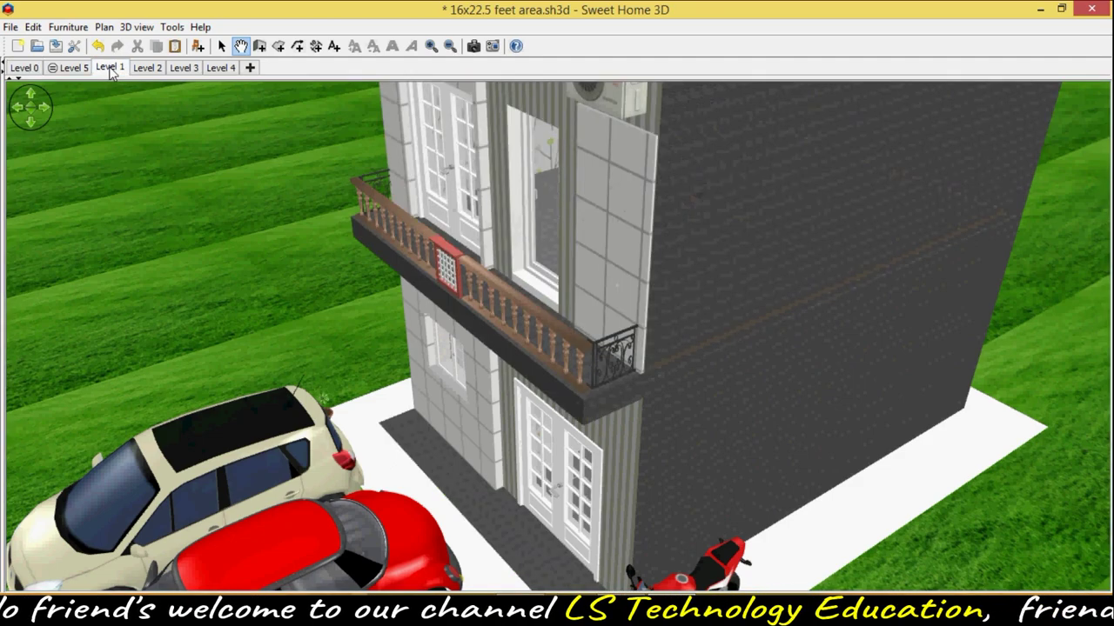
pyautogui.moveTo(577, 432)
pyautogui.mouseDown()
pyautogui.moveTo(619, 386)
pyautogui.moveTo(691, 420)
pyautogui.moveTo(521, 511)
pyautogui.moveTo(249, 455)
pyautogui.moveTo(208, 424)
pyautogui.moveTo(159, 412)
pyautogui.moveTo(317, 515)
pyautogui.mouseUp()
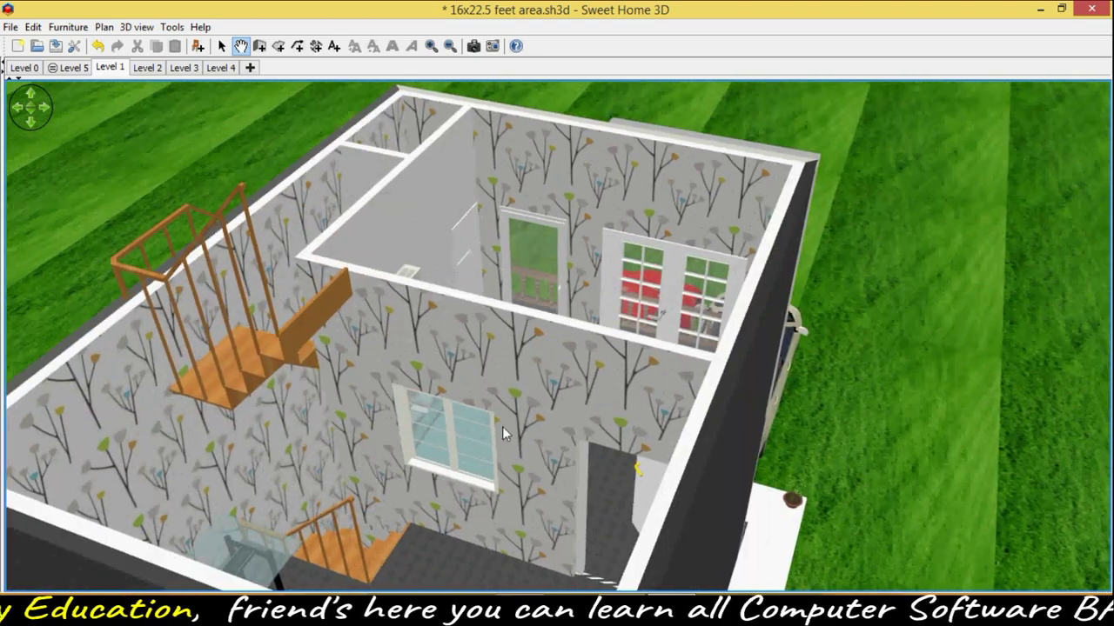
pyautogui.moveTo(503, 433); pyautogui.dragTo(392, 505)
pyautogui.scroll(3, 387, 483)
pyautogui.scroll(2, 380, 458)
pyautogui.moveTo(380, 458)
pyautogui.mouseDown()
pyautogui.moveTo(325, 418)
pyautogui.moveTo(199, 407)
pyautogui.moveTo(119, 283)
pyautogui.mouseUp()
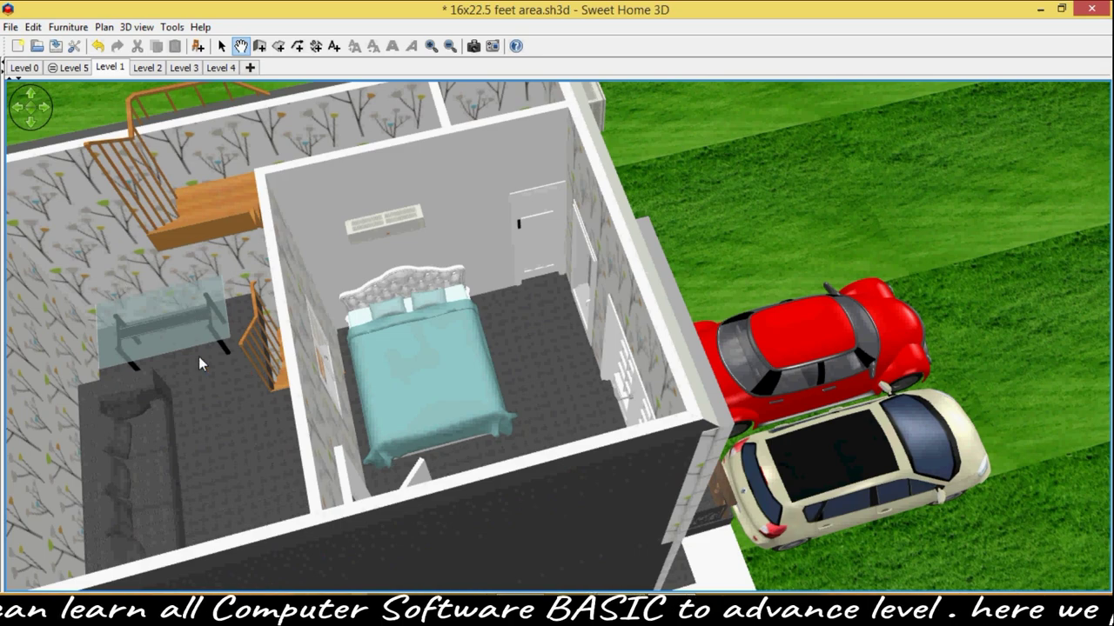
# Orbit past the stairs, bedroom and balcony facade, ending looking down into the first floor.
pyautogui.moveTo(192, 464); pyautogui.dragTo(430, 421)
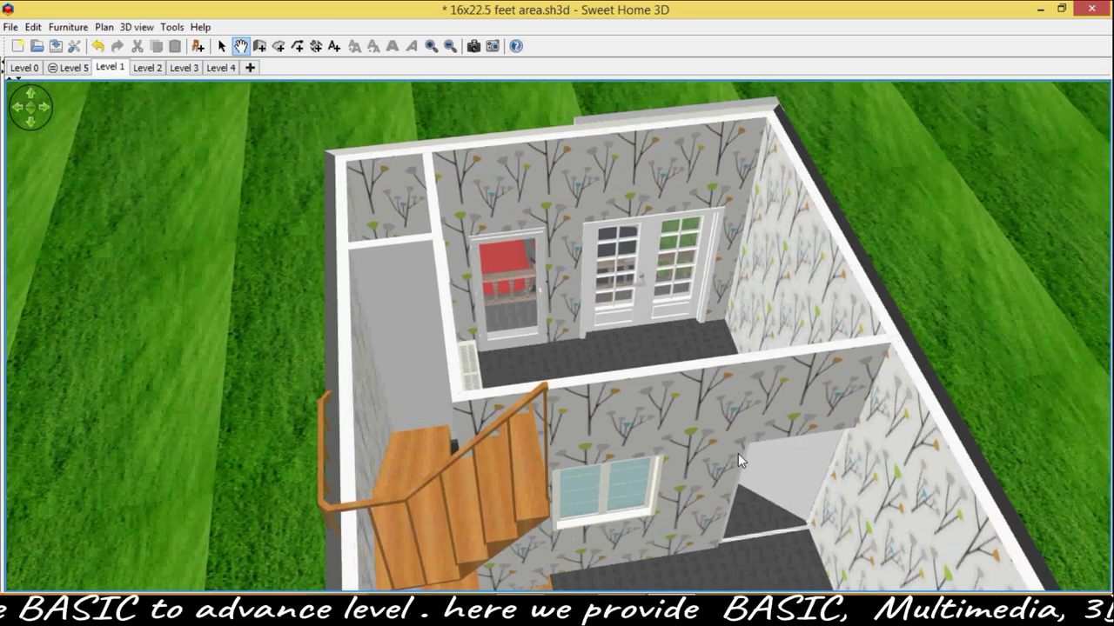
pyautogui.moveTo(738, 453)
pyautogui.mouseDown()
pyautogui.moveTo(671, 450)
pyautogui.moveTo(569, 492)
pyautogui.moveTo(446, 497)
pyautogui.moveTo(465, 170)
pyautogui.mouseUp()
pyautogui.moveTo(444, 253)
pyautogui.mouseDown()
pyautogui.moveTo(455, 319)
pyautogui.moveTo(440, 298)
pyautogui.moveTo(450, 275)
pyautogui.moveTo(551, 274)
pyautogui.moveTo(523, 146)
pyautogui.moveTo(494, 126)
pyautogui.mouseUp()
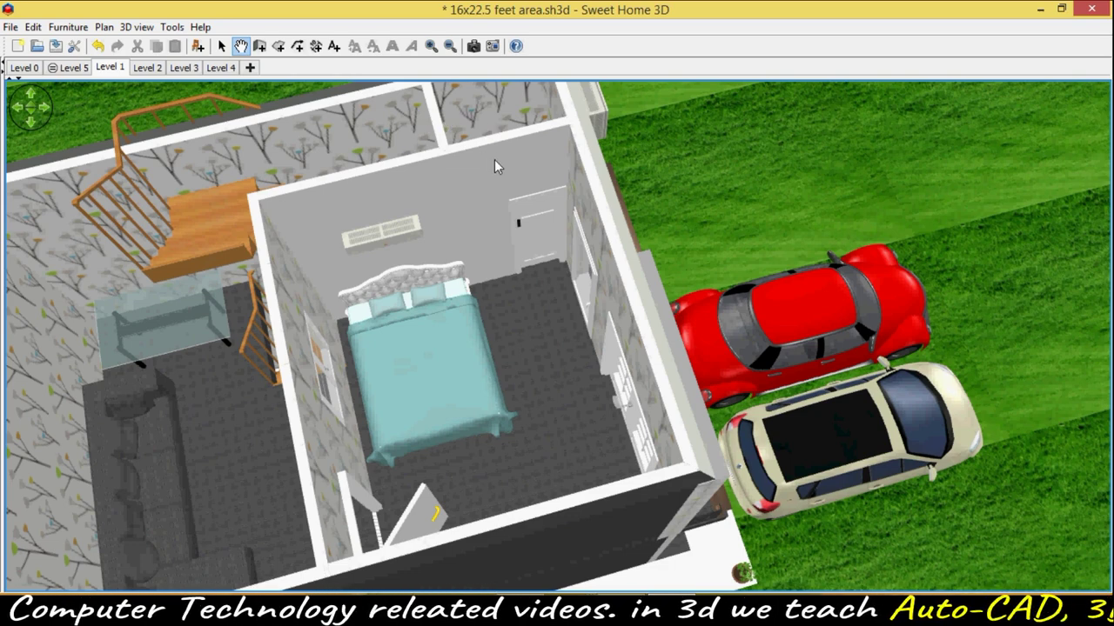
pyautogui.moveTo(489, 230); pyautogui.dragTo(539, 332)
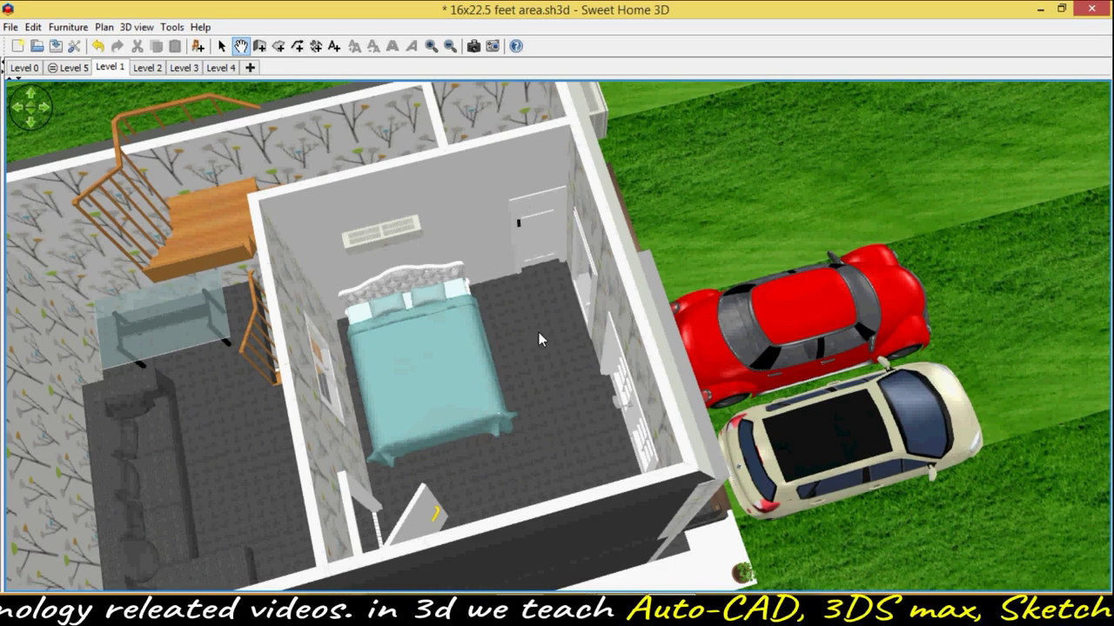
pyautogui.moveTo(462, 327)
pyautogui.mouseDown()
pyautogui.moveTo(416, 303)
pyautogui.moveTo(463, 150)
pyautogui.moveTo(445, 289)
pyautogui.moveTo(343, 280)
pyautogui.moveTo(539, 294)
pyautogui.moveTo(574, 205)
pyautogui.moveTo(725, 188)
pyautogui.mouseUp()
pyautogui.moveTo(715, 278)
pyautogui.mouseDown()
pyautogui.moveTo(557, 247)
pyautogui.moveTo(515, 286)
pyautogui.moveTo(503, 361)
pyautogui.mouseUp()
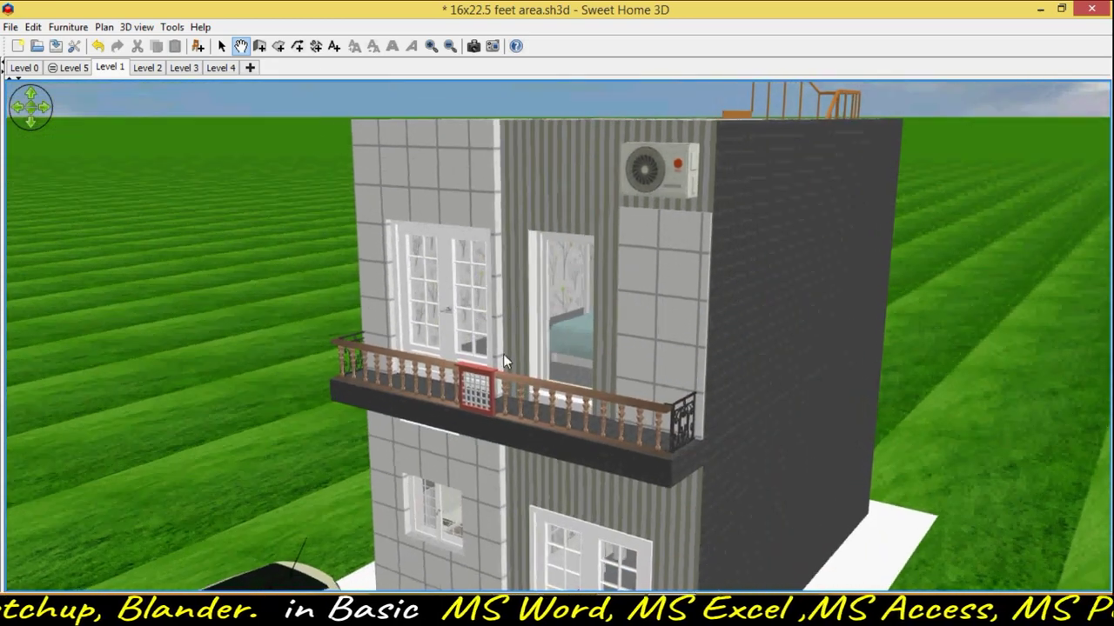
pyautogui.moveTo(509, 414)
pyautogui.mouseDown()
pyautogui.moveTo(467, 409)
pyautogui.moveTo(469, 425)
pyautogui.moveTo(426, 336)
pyautogui.mouseUp()
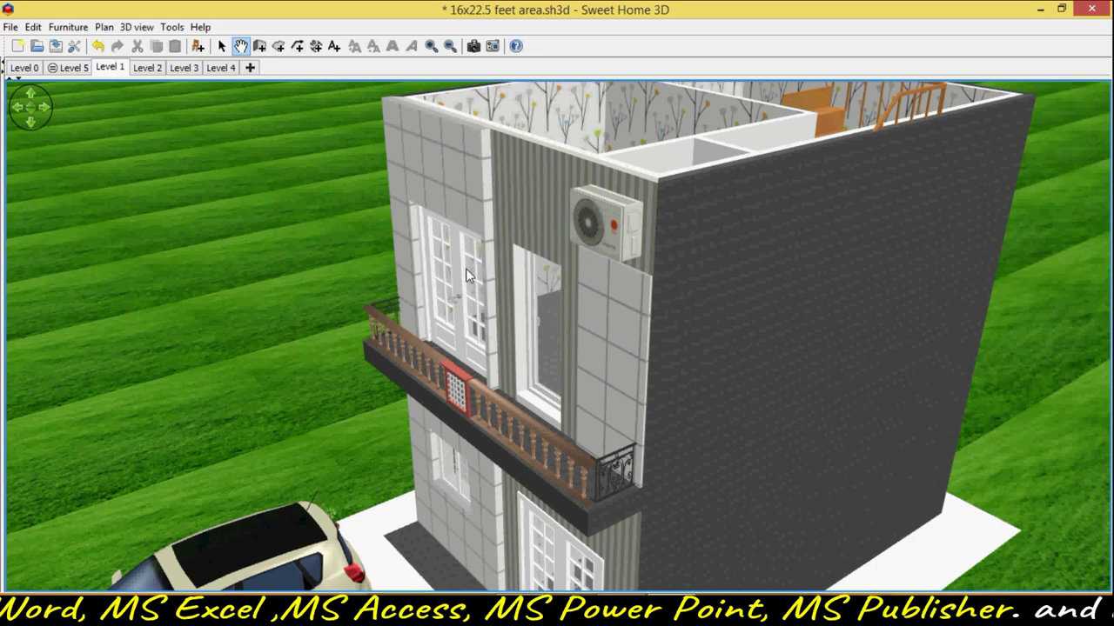
pyautogui.moveTo(467, 275)
pyautogui.mouseDown()
pyautogui.moveTo(444, 314)
pyautogui.moveTo(480, 255)
pyautogui.mouseUp()
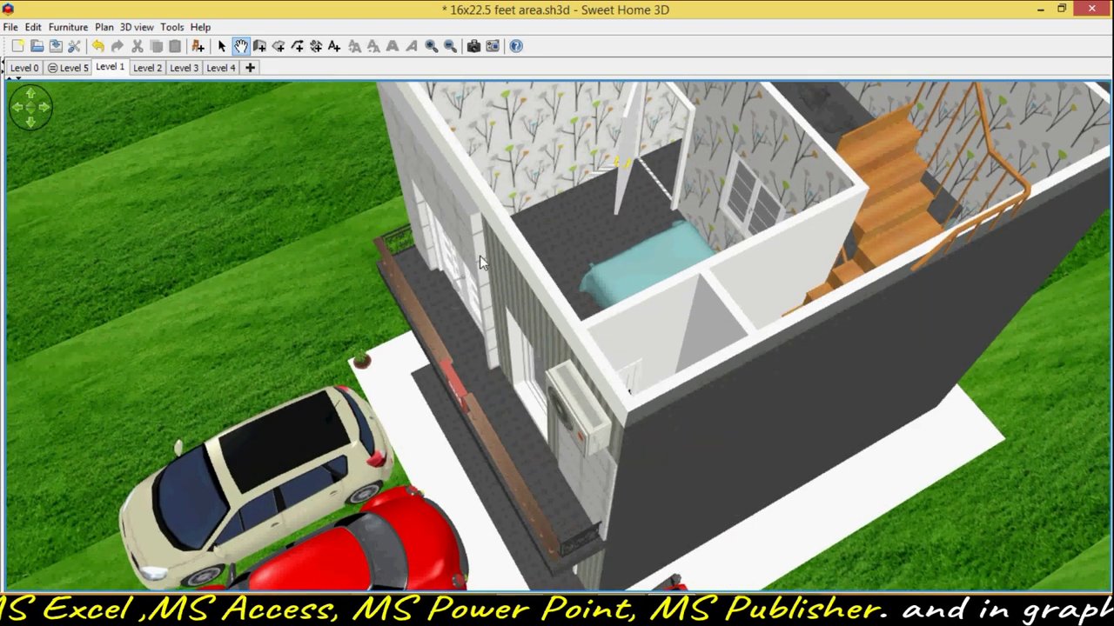
# Show the house up to Level 2, zoom out and look down on its rooms from above.
pyautogui.click(148, 70)
pyautogui.moveTo(413, 441)
pyautogui.mouseDown()
pyautogui.moveTo(646, 410)
pyautogui.moveTo(621, 399)
pyautogui.moveTo(587, 446)
pyautogui.moveTo(603, 439)
pyautogui.moveTo(546, 385)
pyautogui.moveTo(920, 476)
pyautogui.moveTo(1027, 459)
pyautogui.moveTo(962, 380)
pyautogui.moveTo(538, 161)
pyautogui.moveTo(550, 128)
pyautogui.moveTo(536, 156)
pyautogui.moveTo(557, 175)
pyautogui.mouseUp()
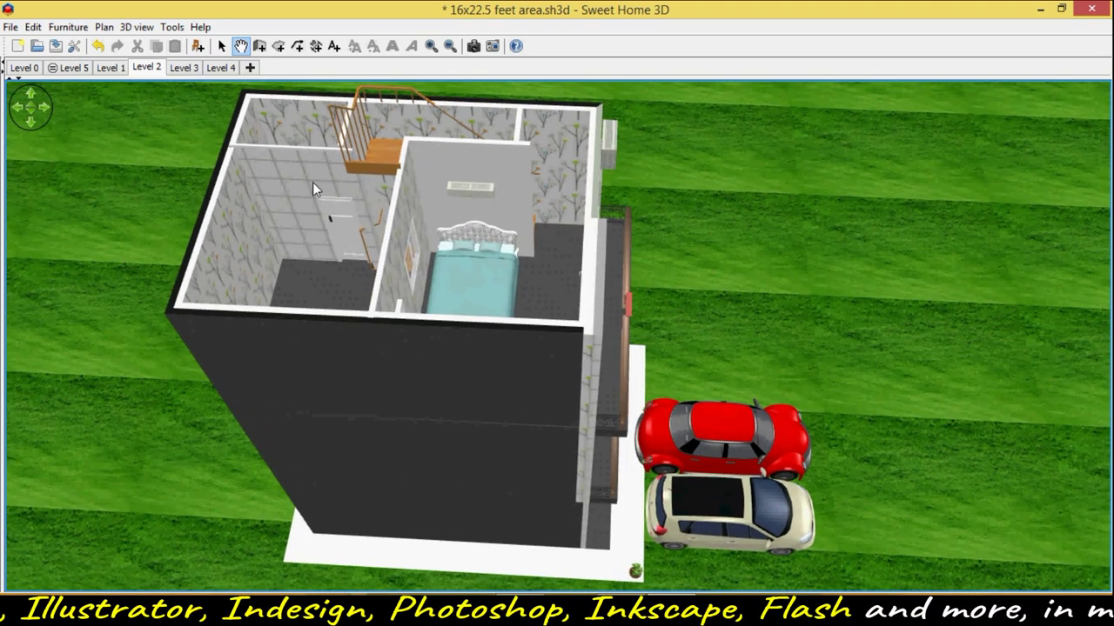
pyautogui.moveTo(313, 181)
pyautogui.mouseDown()
pyautogui.moveTo(519, 142)
pyautogui.moveTo(549, 147)
pyautogui.mouseUp()
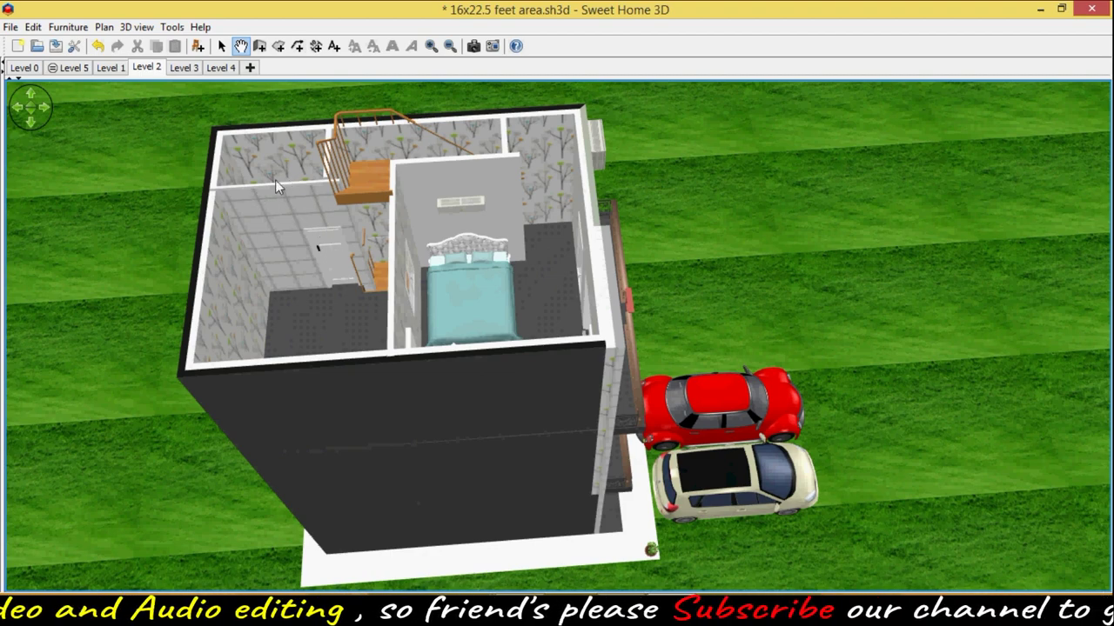
pyautogui.moveTo(388, 379)
pyautogui.mouseDown()
pyautogui.moveTo(299, 322)
pyautogui.moveTo(256, 405)
pyautogui.moveTo(387, 187)
pyautogui.mouseUp()
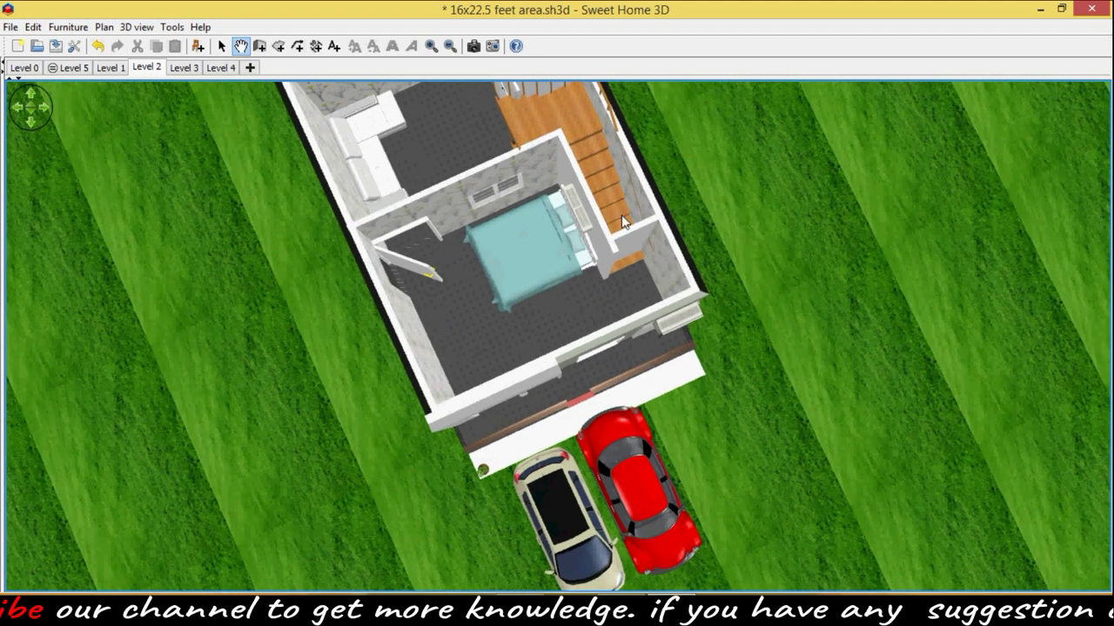
pyautogui.moveTo(622, 222); pyautogui.dragTo(651, 151)
# Show the house up to Level 3 and raise the camera over its three stacked balconies.
pyautogui.scroll(3, 637, 172)
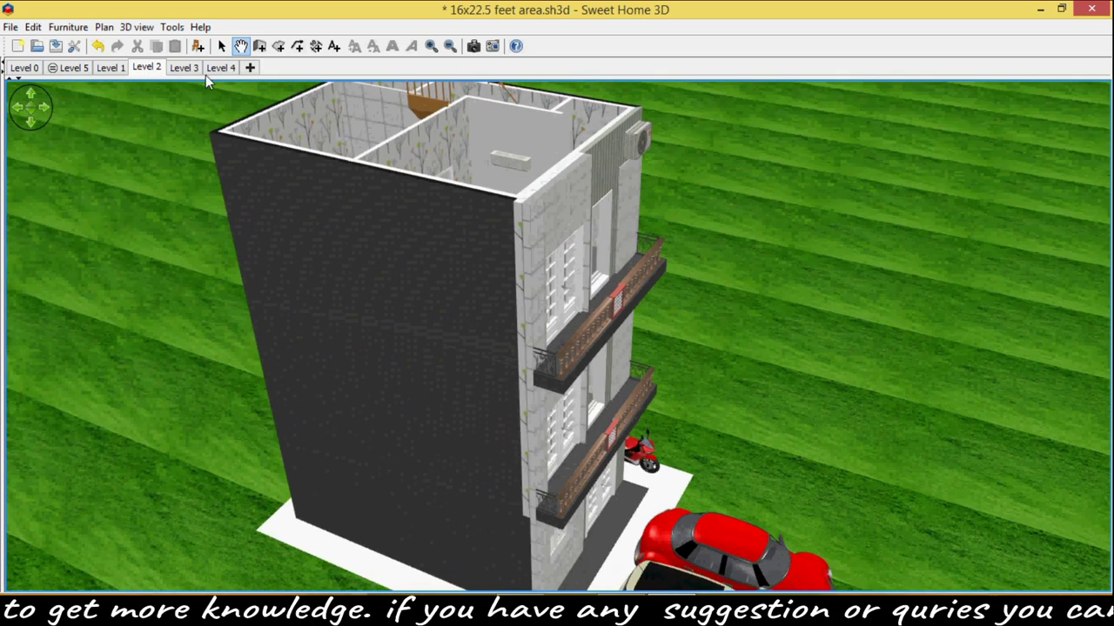
pyautogui.click(197, 70)
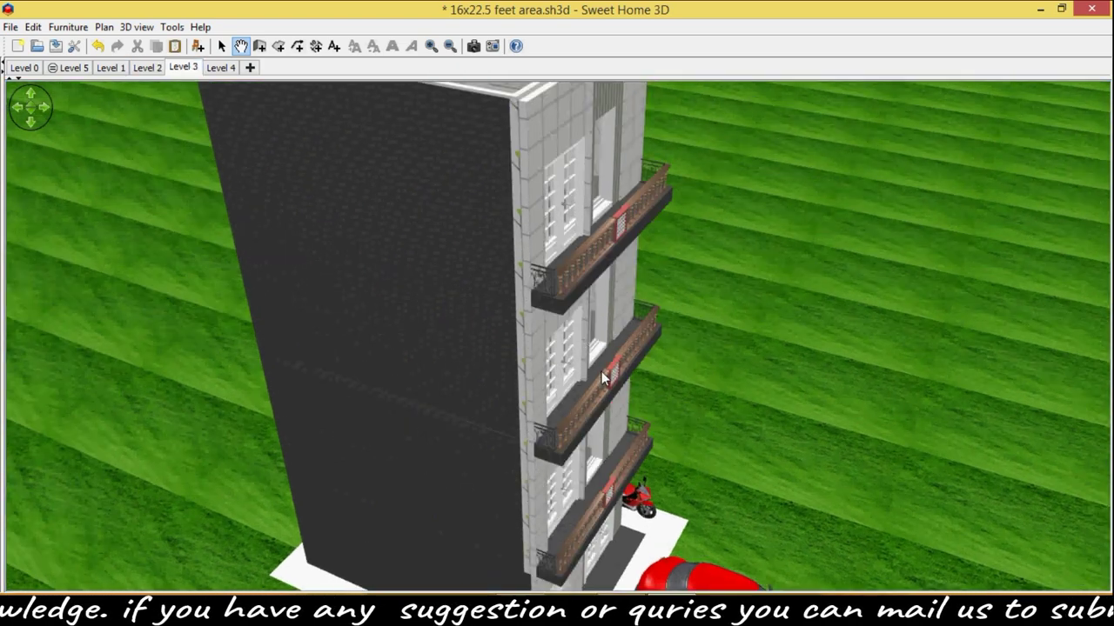
pyautogui.moveTo(621, 352)
pyautogui.mouseDown()
pyautogui.moveTo(538, 412)
pyautogui.moveTo(502, 324)
pyautogui.moveTo(501, 251)
pyautogui.moveTo(650, 329)
pyautogui.moveTo(654, 239)
pyautogui.moveTo(487, 252)
pyautogui.moveTo(266, 231)
pyautogui.moveTo(521, 314)
pyautogui.moveTo(524, 279)
pyautogui.mouseUp()
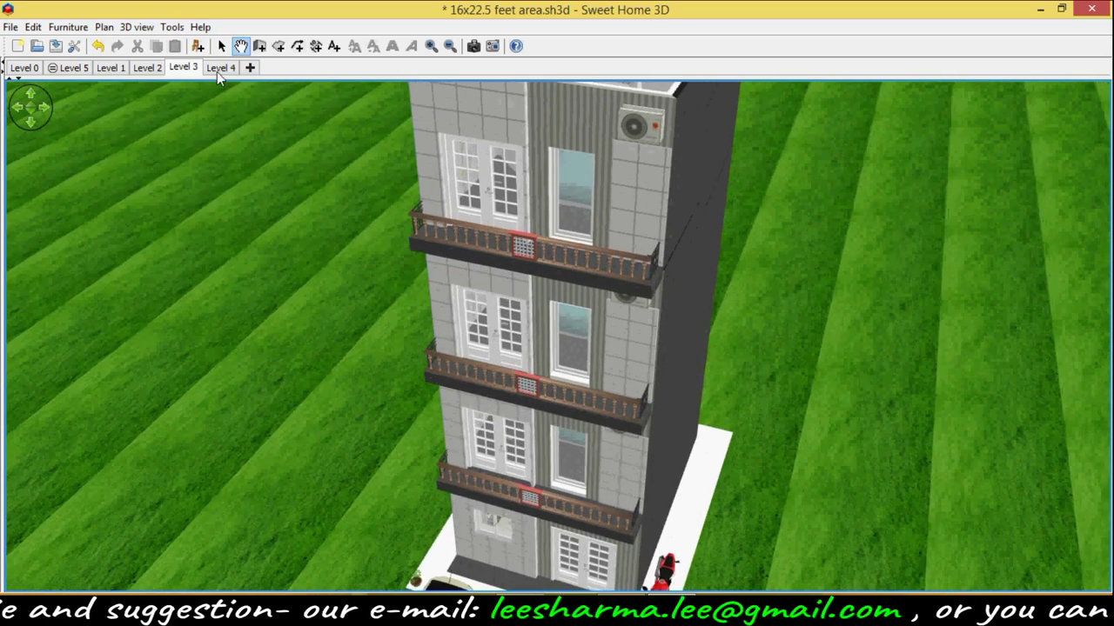
# Add Level 4 in 3D, zoom out and level the camera on the front facade and rooftop parapet.
pyautogui.click(219, 68)
pyautogui.moveTo(621, 325)
pyautogui.mouseDown()
pyautogui.moveTo(643, 274)
pyautogui.moveTo(635, 256)
pyautogui.moveTo(613, 343)
pyautogui.mouseUp()
pyautogui.moveTo(640, 277)
pyautogui.mouseDown()
pyautogui.moveTo(672, 269)
pyautogui.moveTo(691, 283)
pyautogui.moveTo(566, 283)
pyautogui.moveTo(694, 279)
pyautogui.moveTo(685, 143)
pyautogui.moveTo(695, 174)
pyautogui.moveTo(709, 170)
pyautogui.moveTo(680, 211)
pyautogui.moveTo(643, 408)
pyautogui.mouseUp()
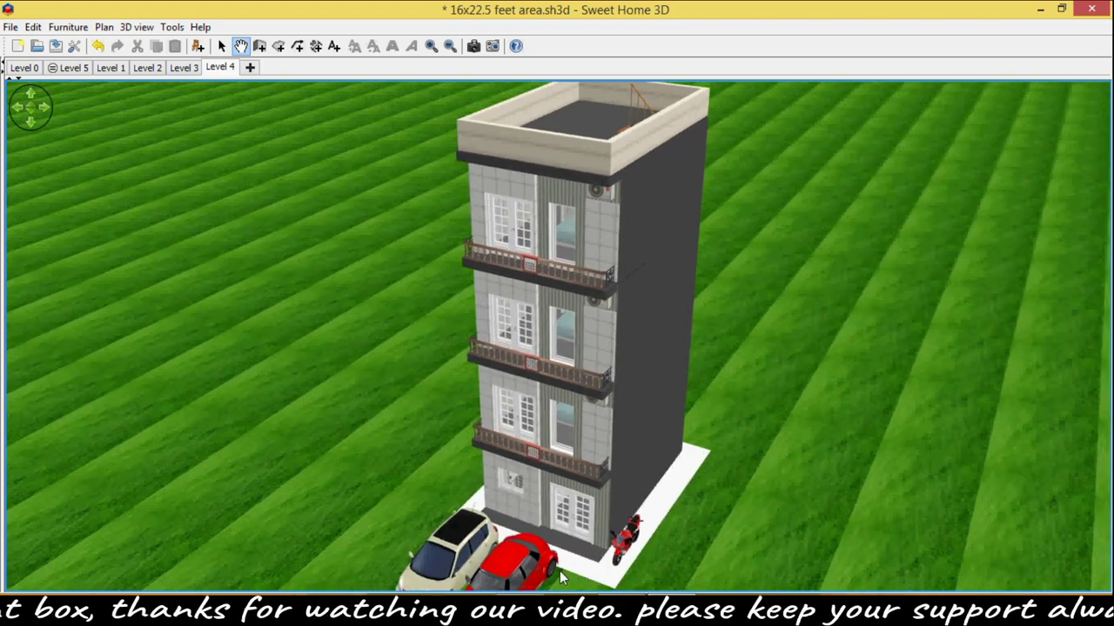
pyautogui.moveTo(559, 571)
pyautogui.mouseDown()
pyautogui.moveTo(574, 534)
pyautogui.moveTo(609, 510)
pyautogui.moveTo(613, 485)
pyautogui.mouseUp()
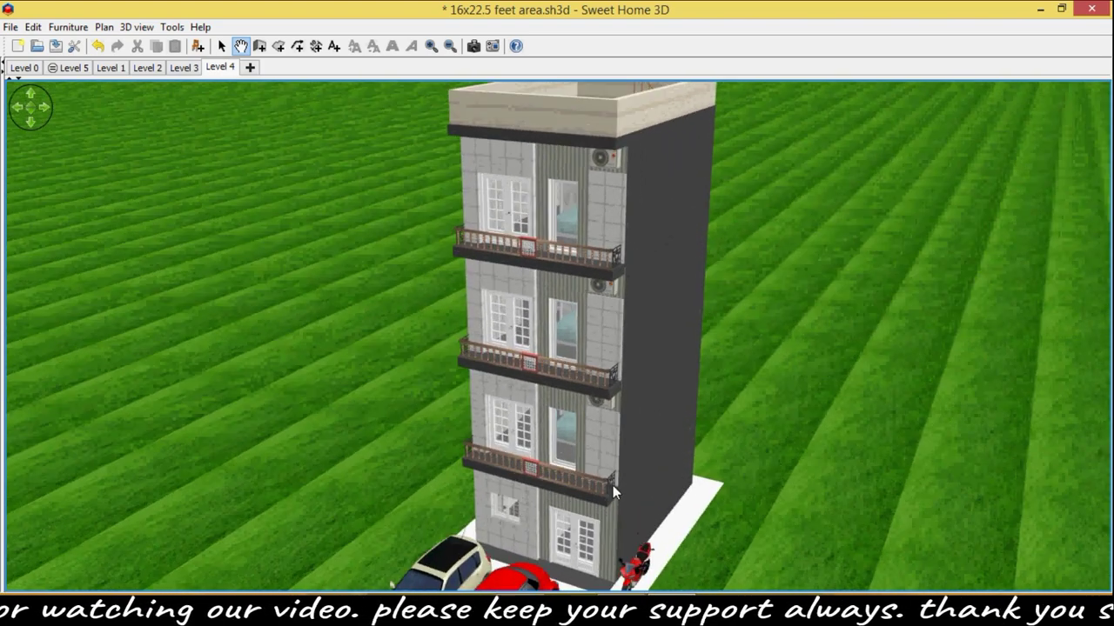